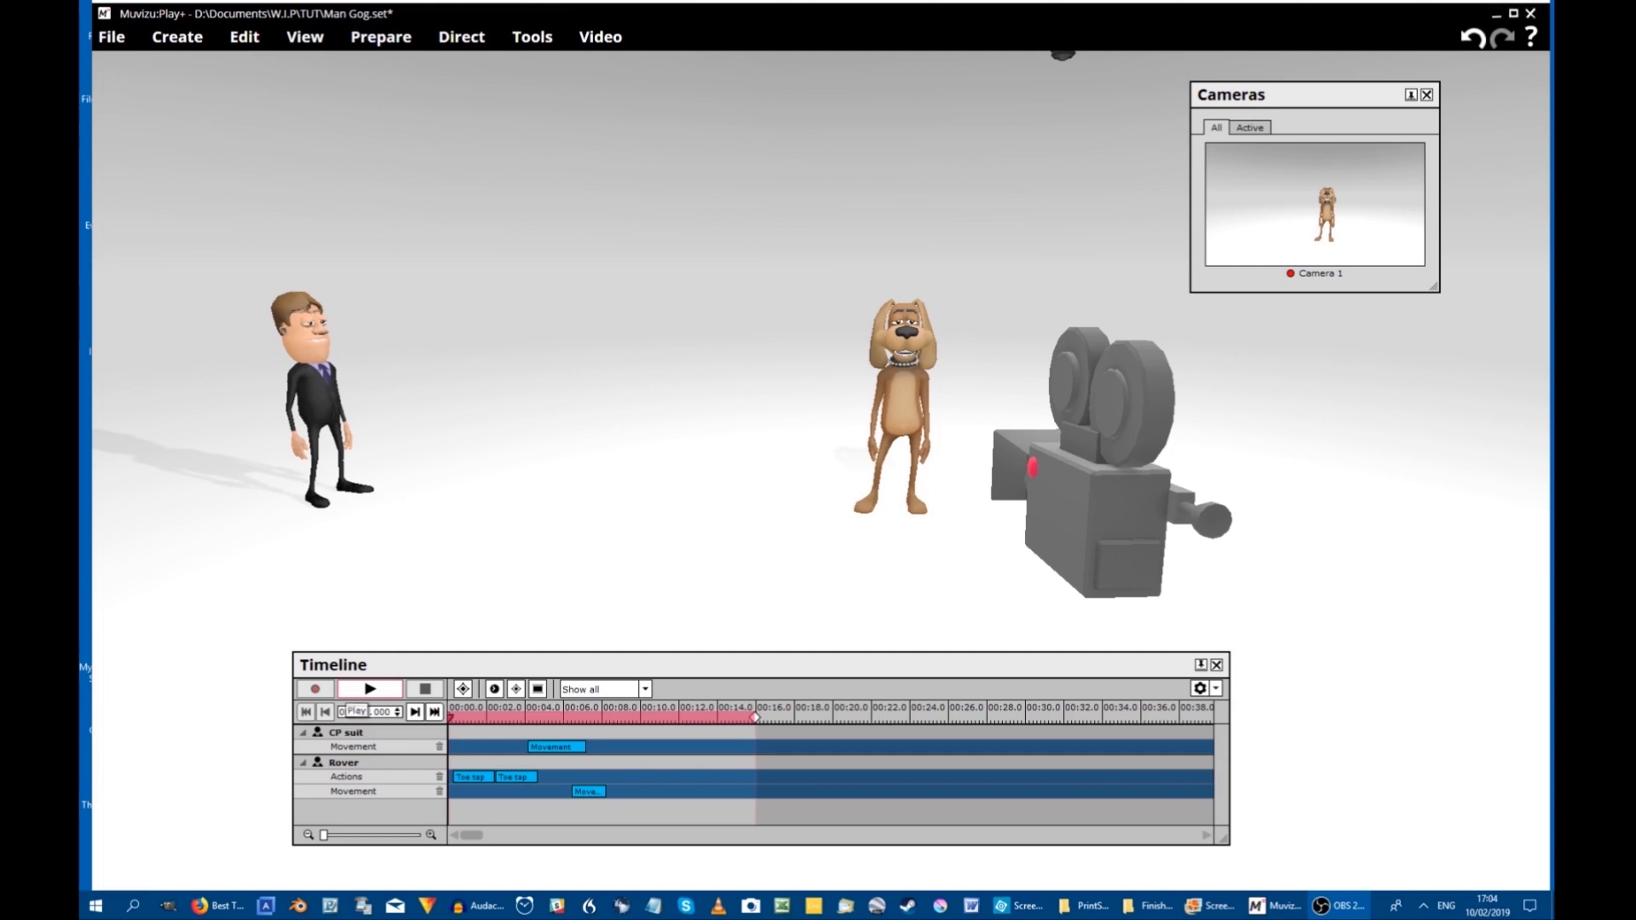
Step: Play the existing animation until the man stands face to face with the dog
key("space")
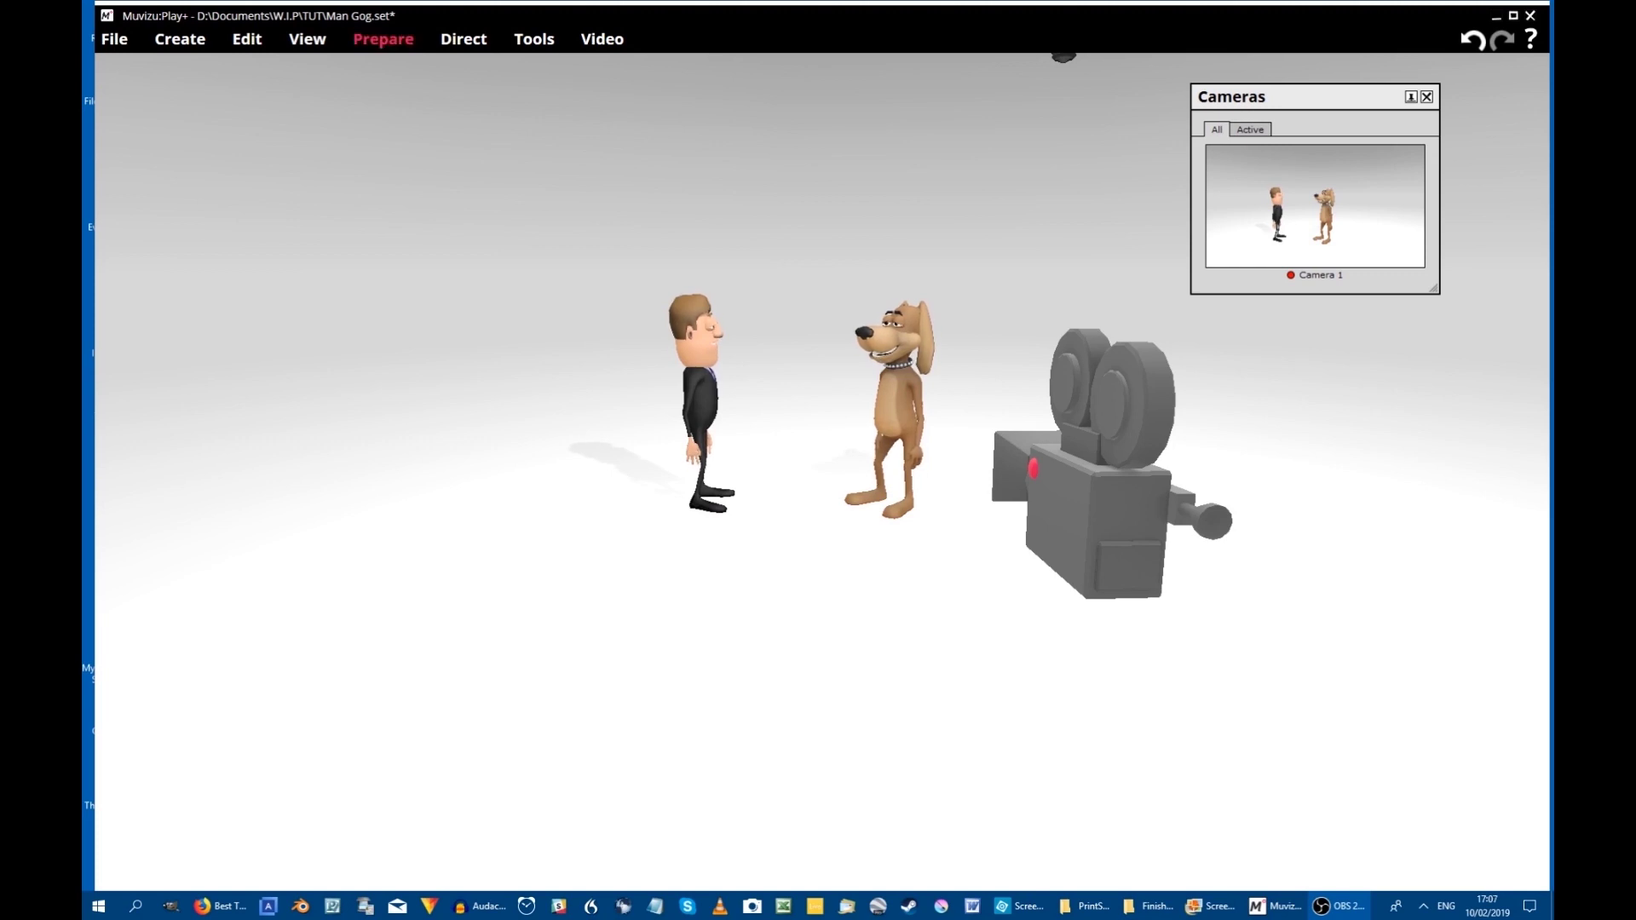
Step: Add a new audio track with man dog chat.mp3 imported, then show the Timeline
left_click(383, 39)
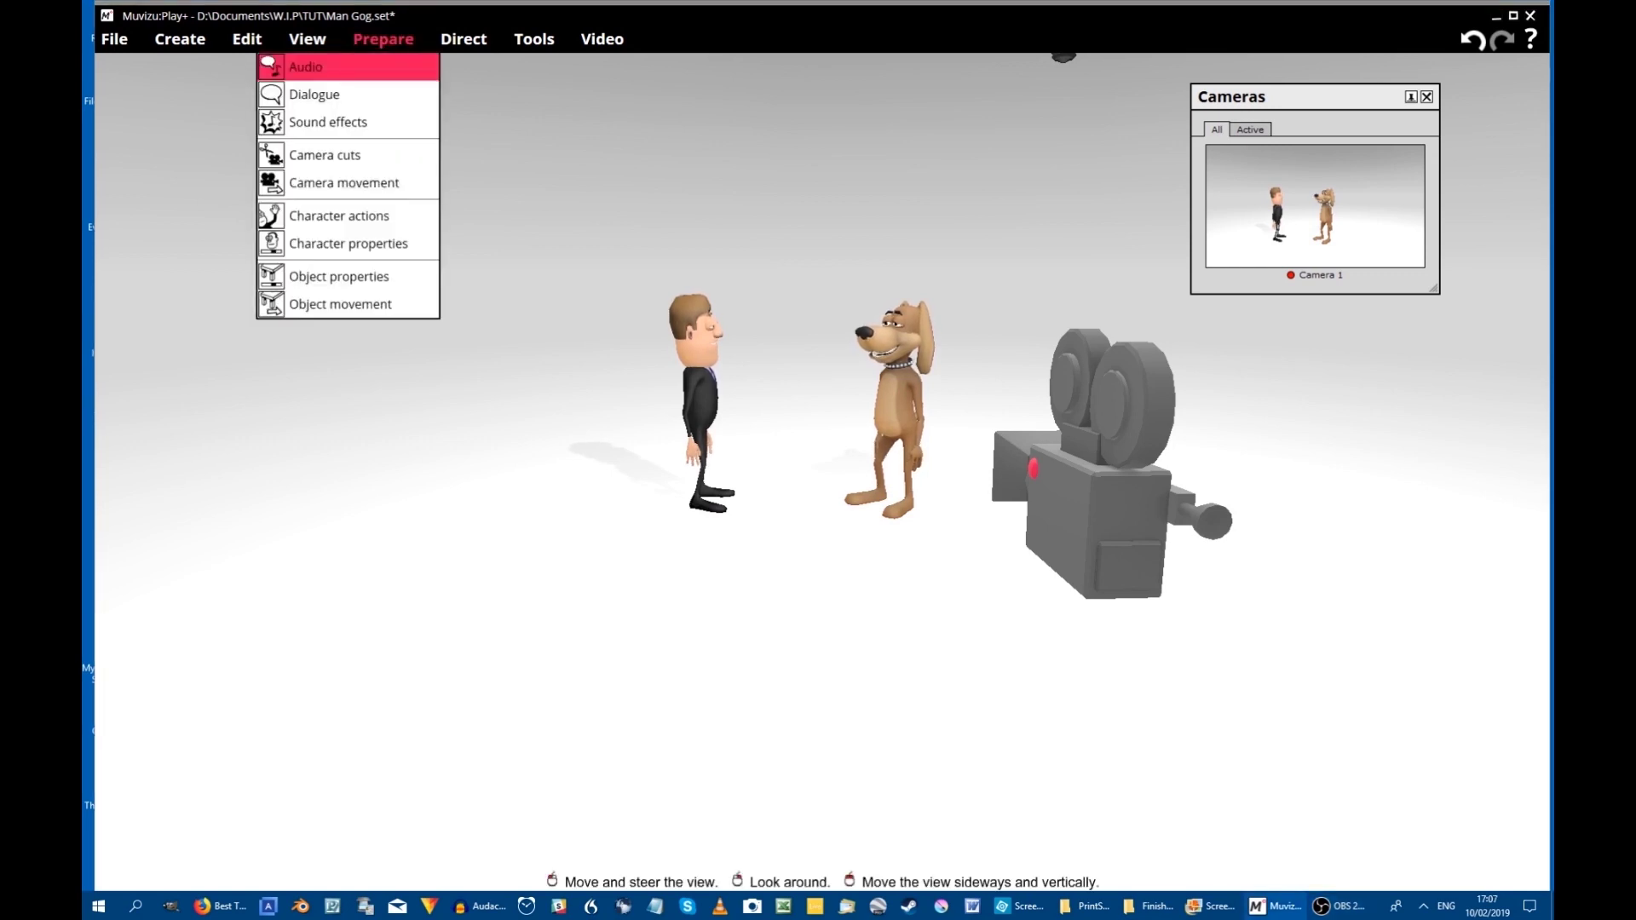
left_click(305, 66)
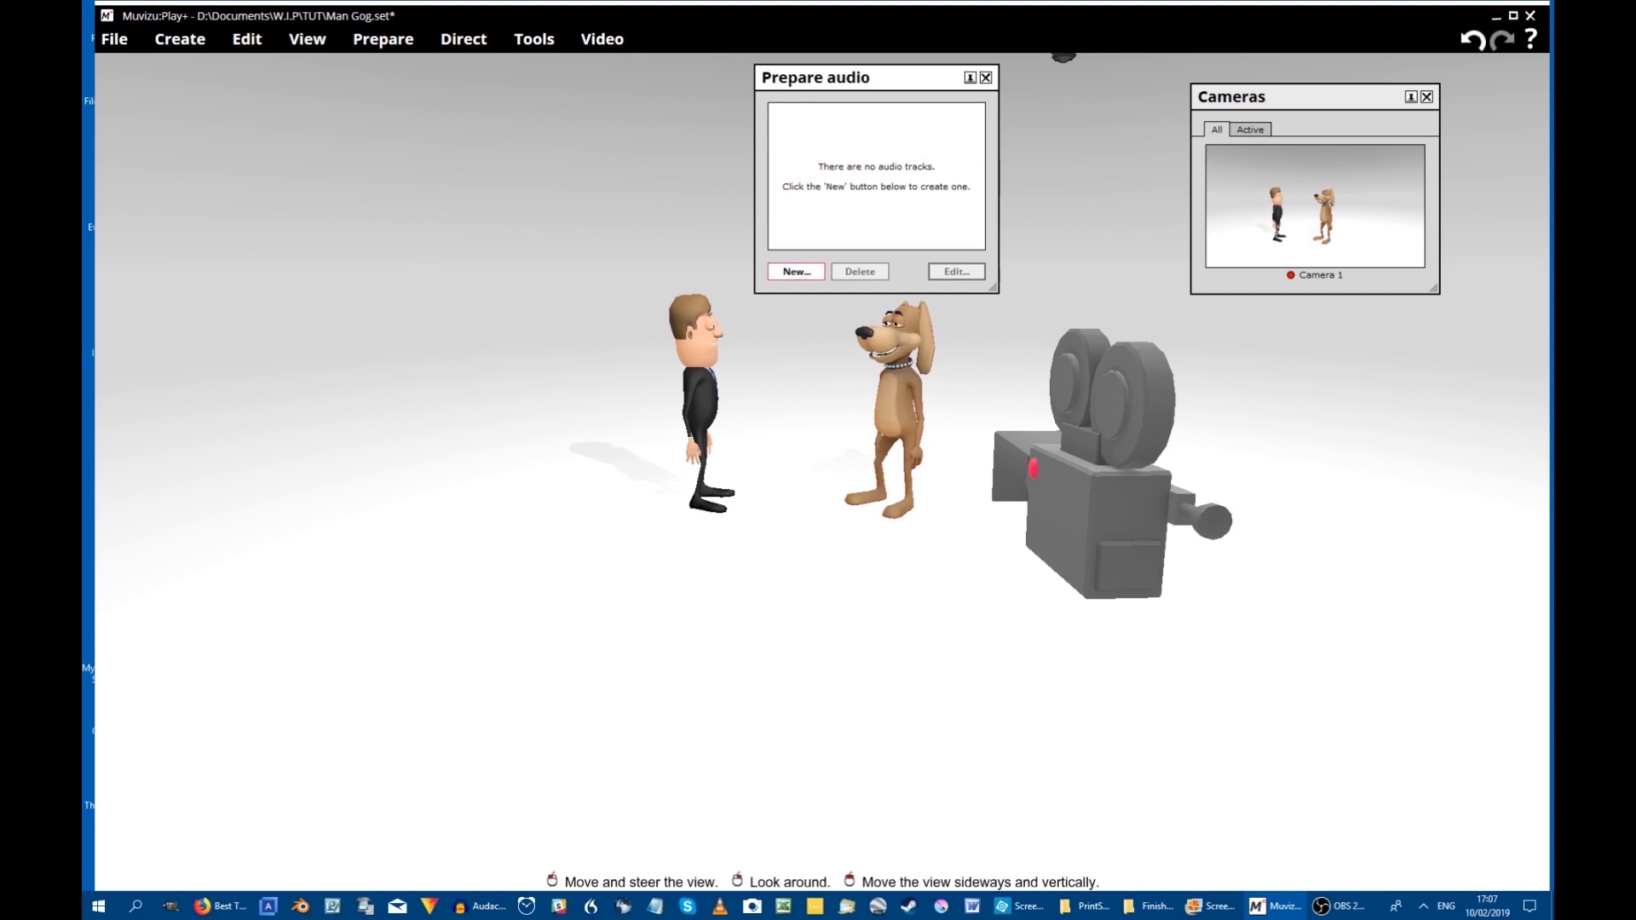
left_click(796, 271)
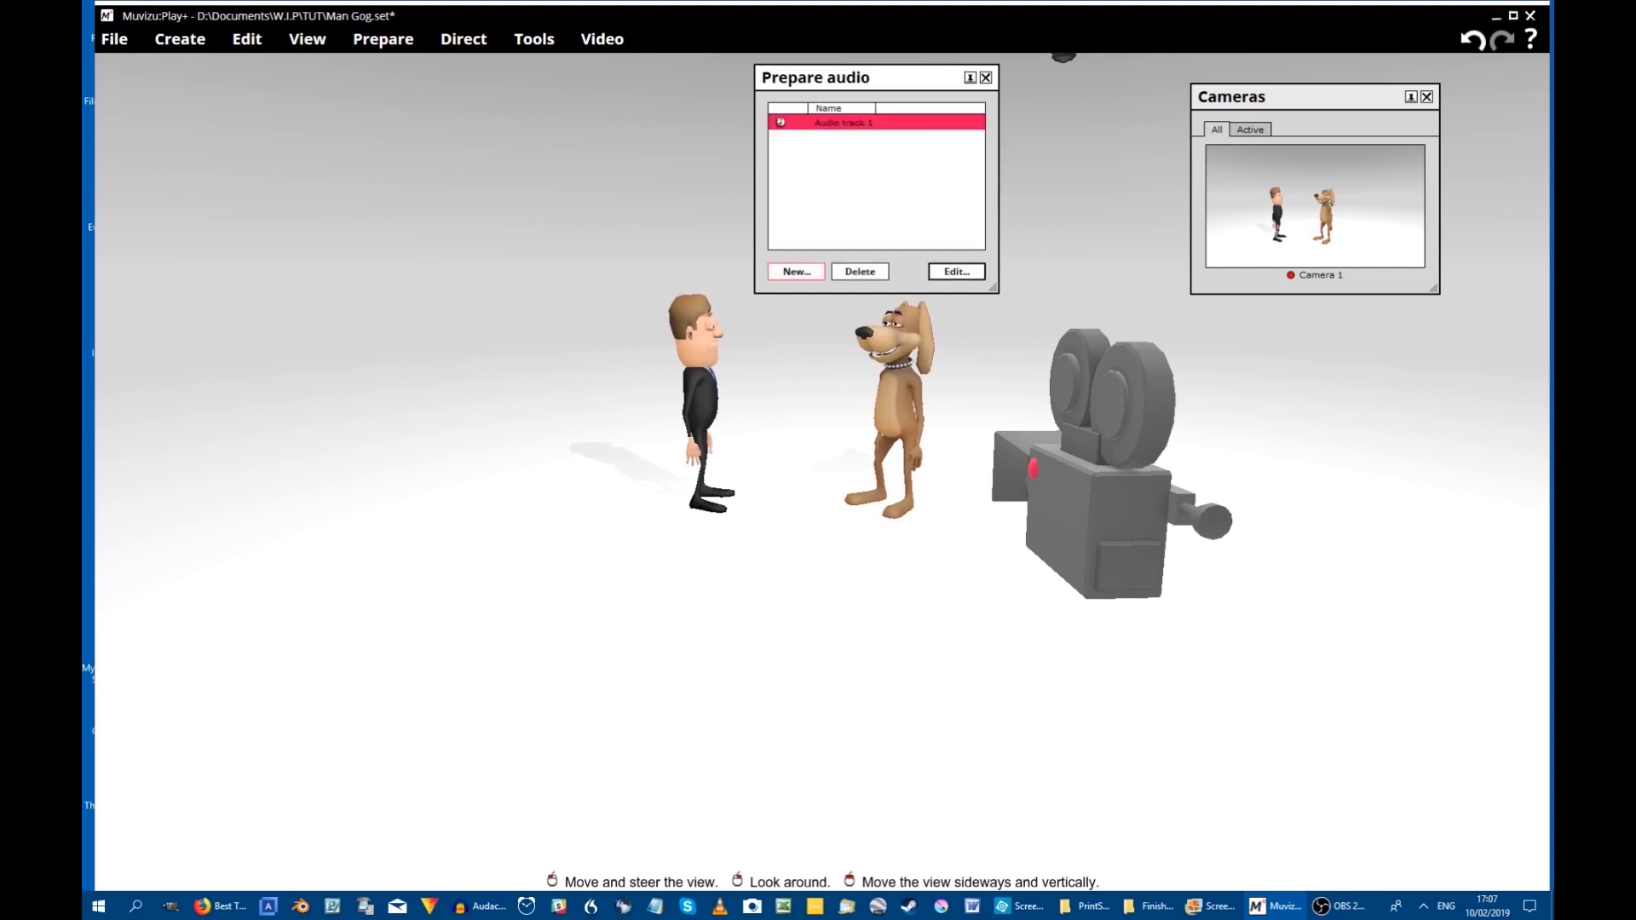
left_click(956, 271)
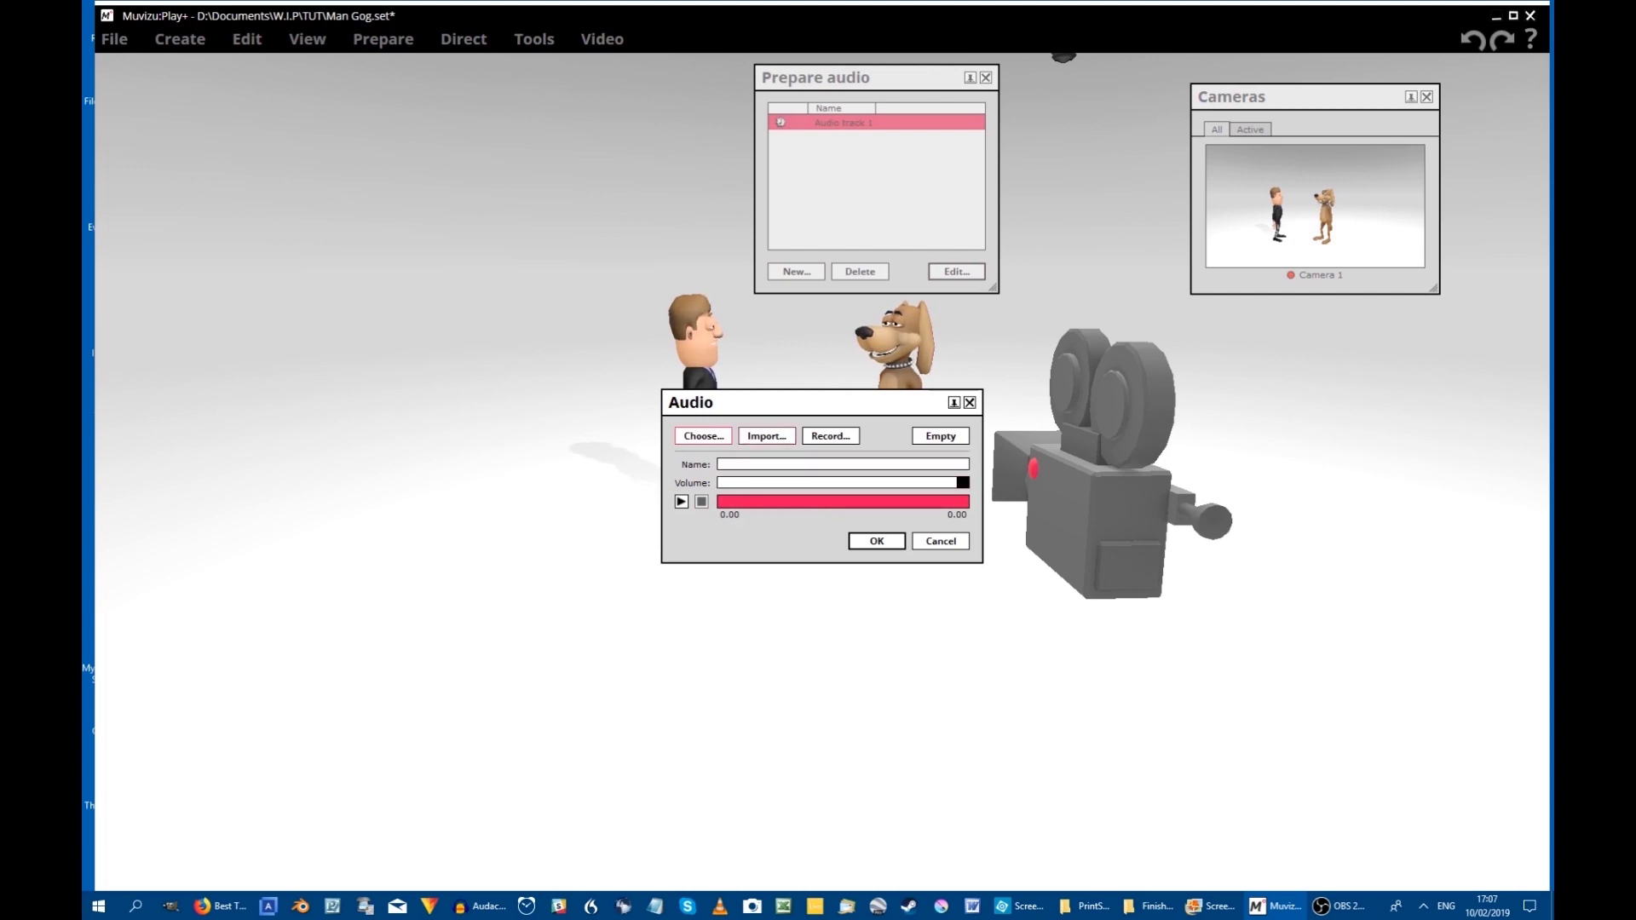
left_click(766, 435)
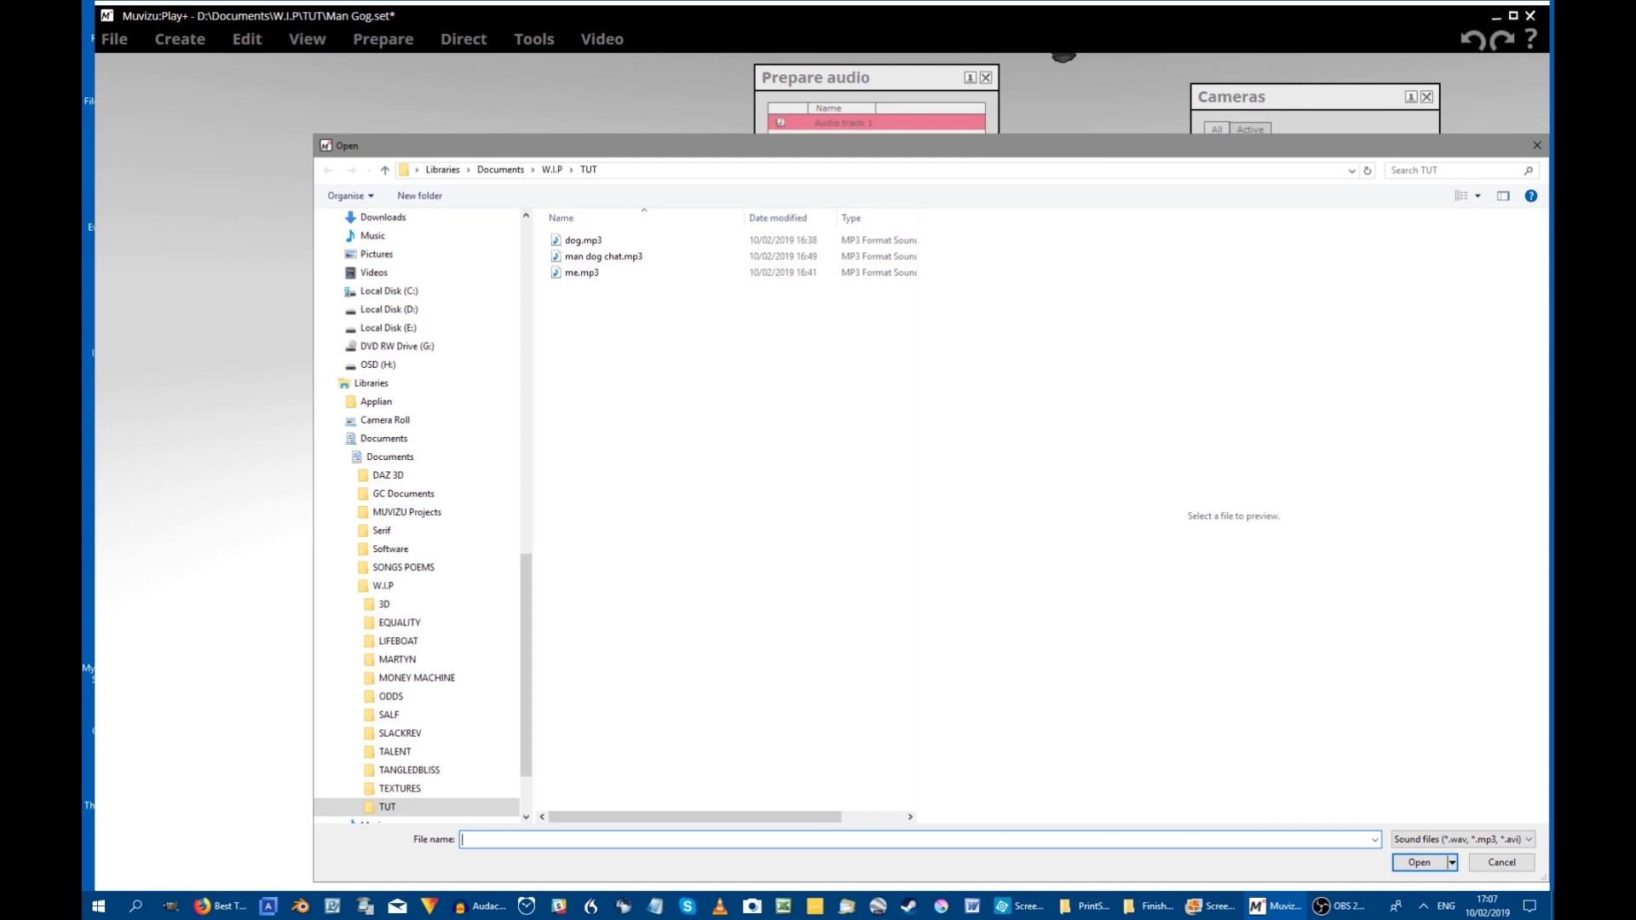
left_click(603, 256)
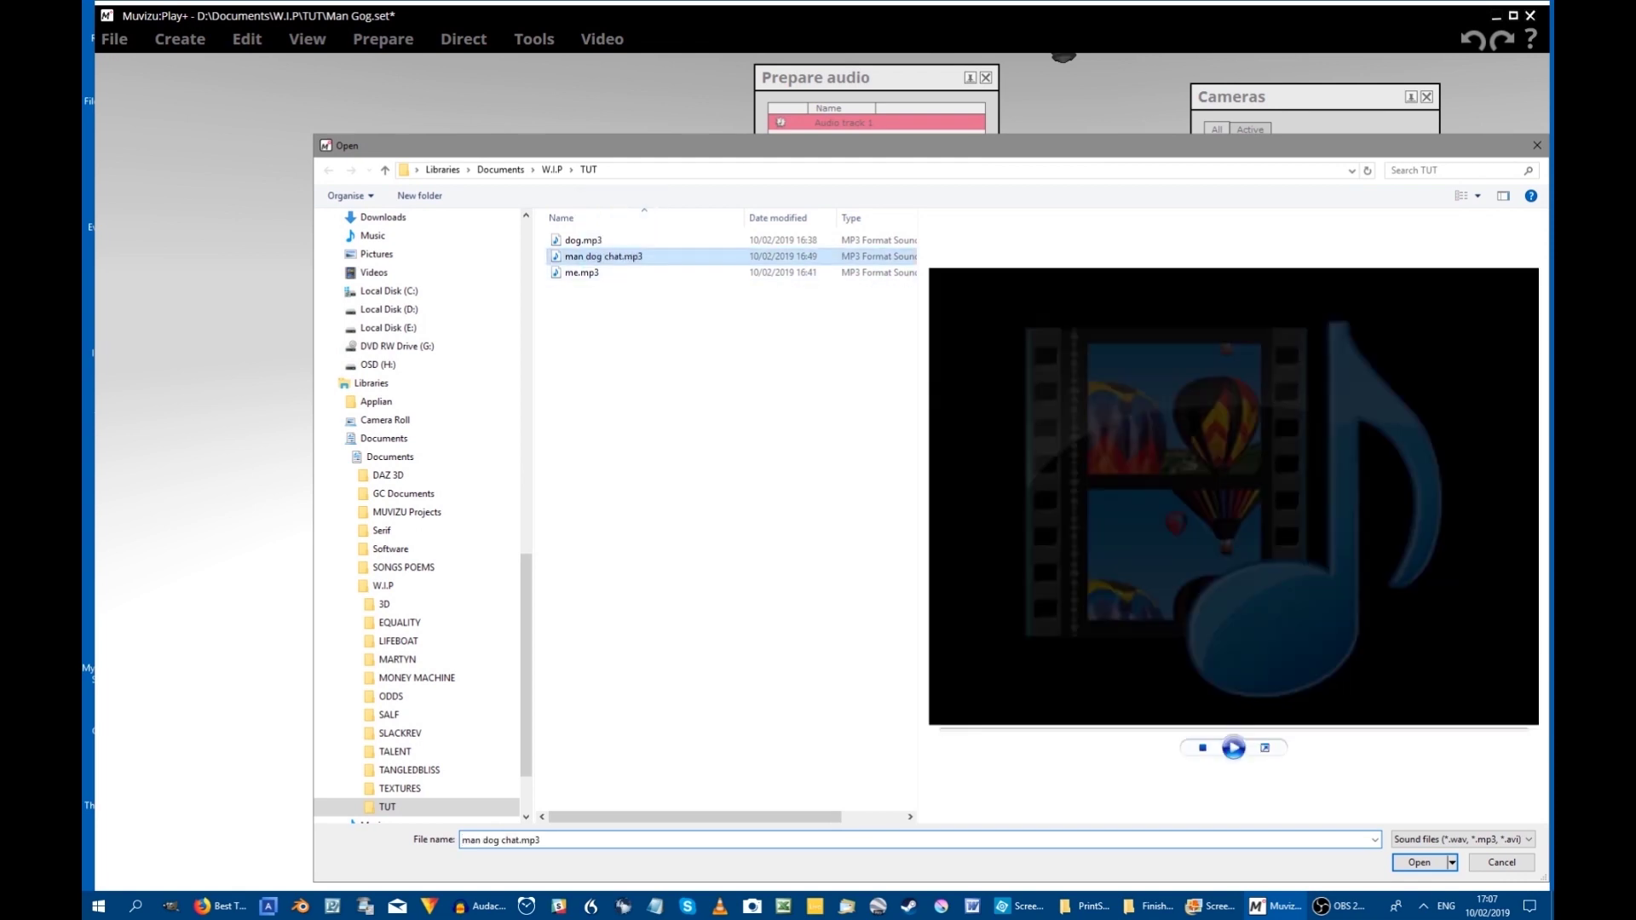
left_click(1418, 862)
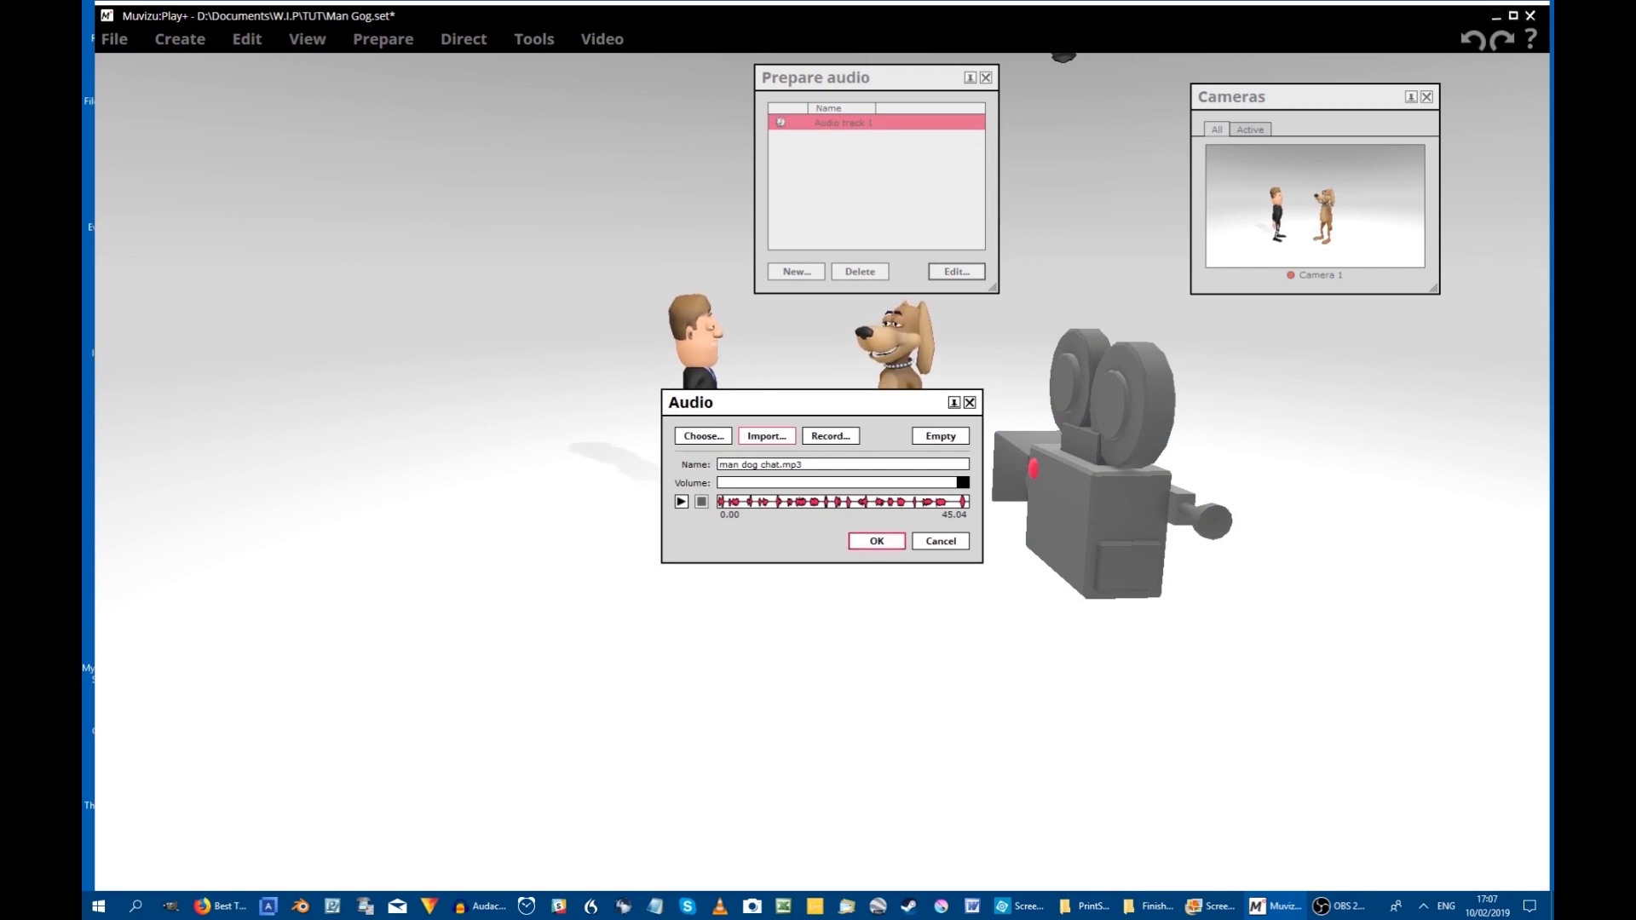
left_click(876, 541)
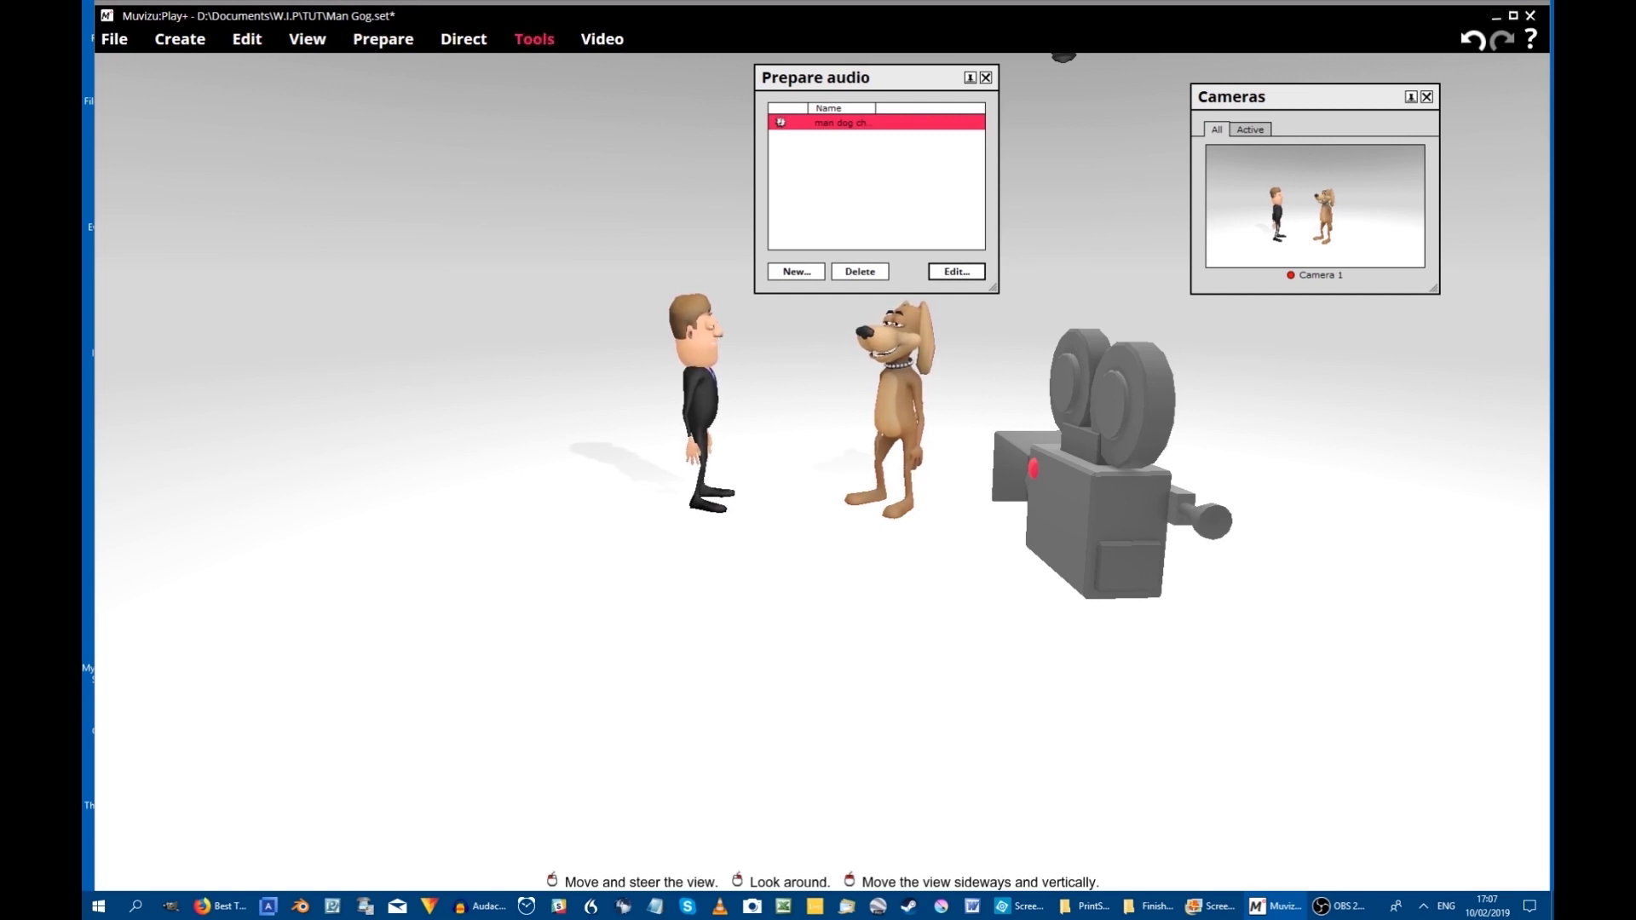
left_click(534, 39)
left_click(409, 66)
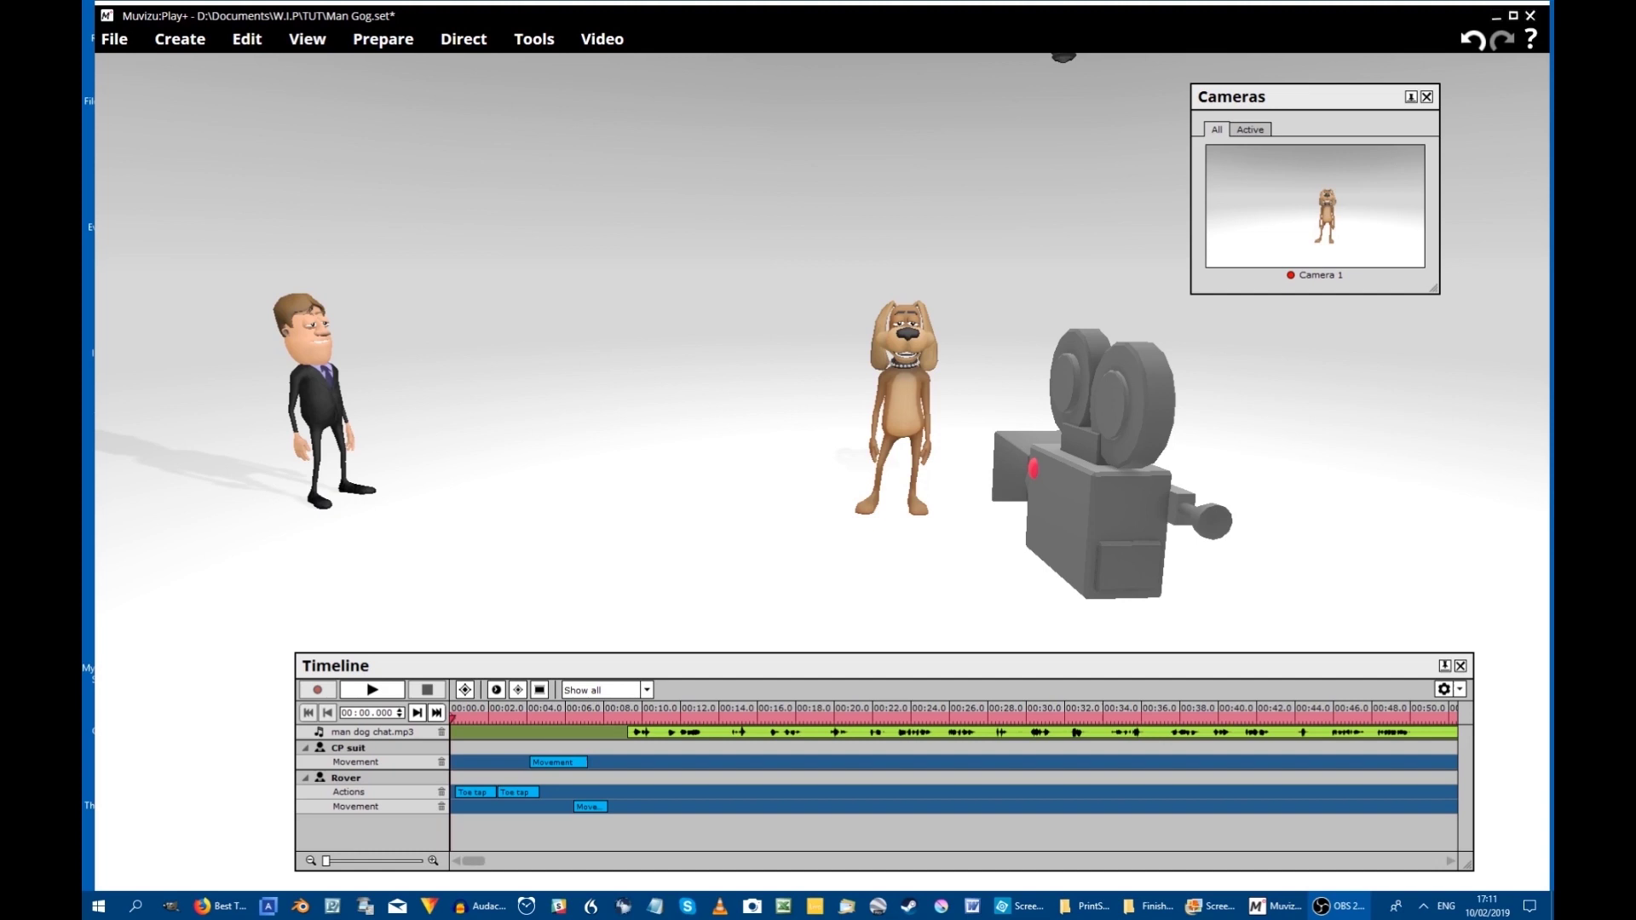
Step: Record the man's lip-sync, toggling him between talking and silent for his first lines
left_click(317, 689)
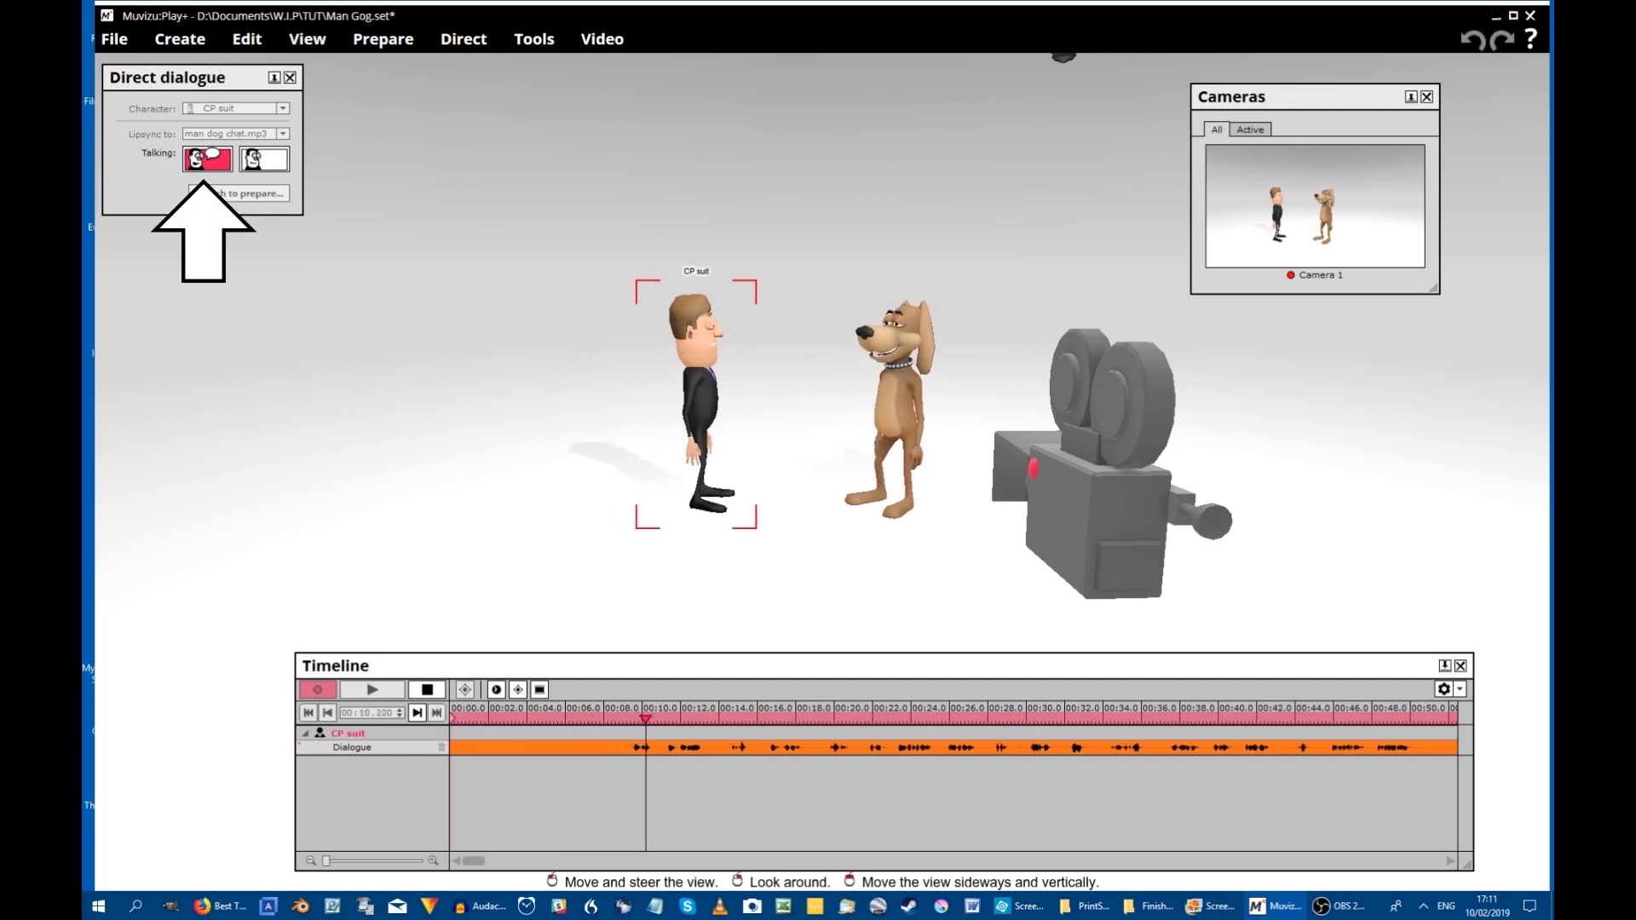
left_click(264, 159)
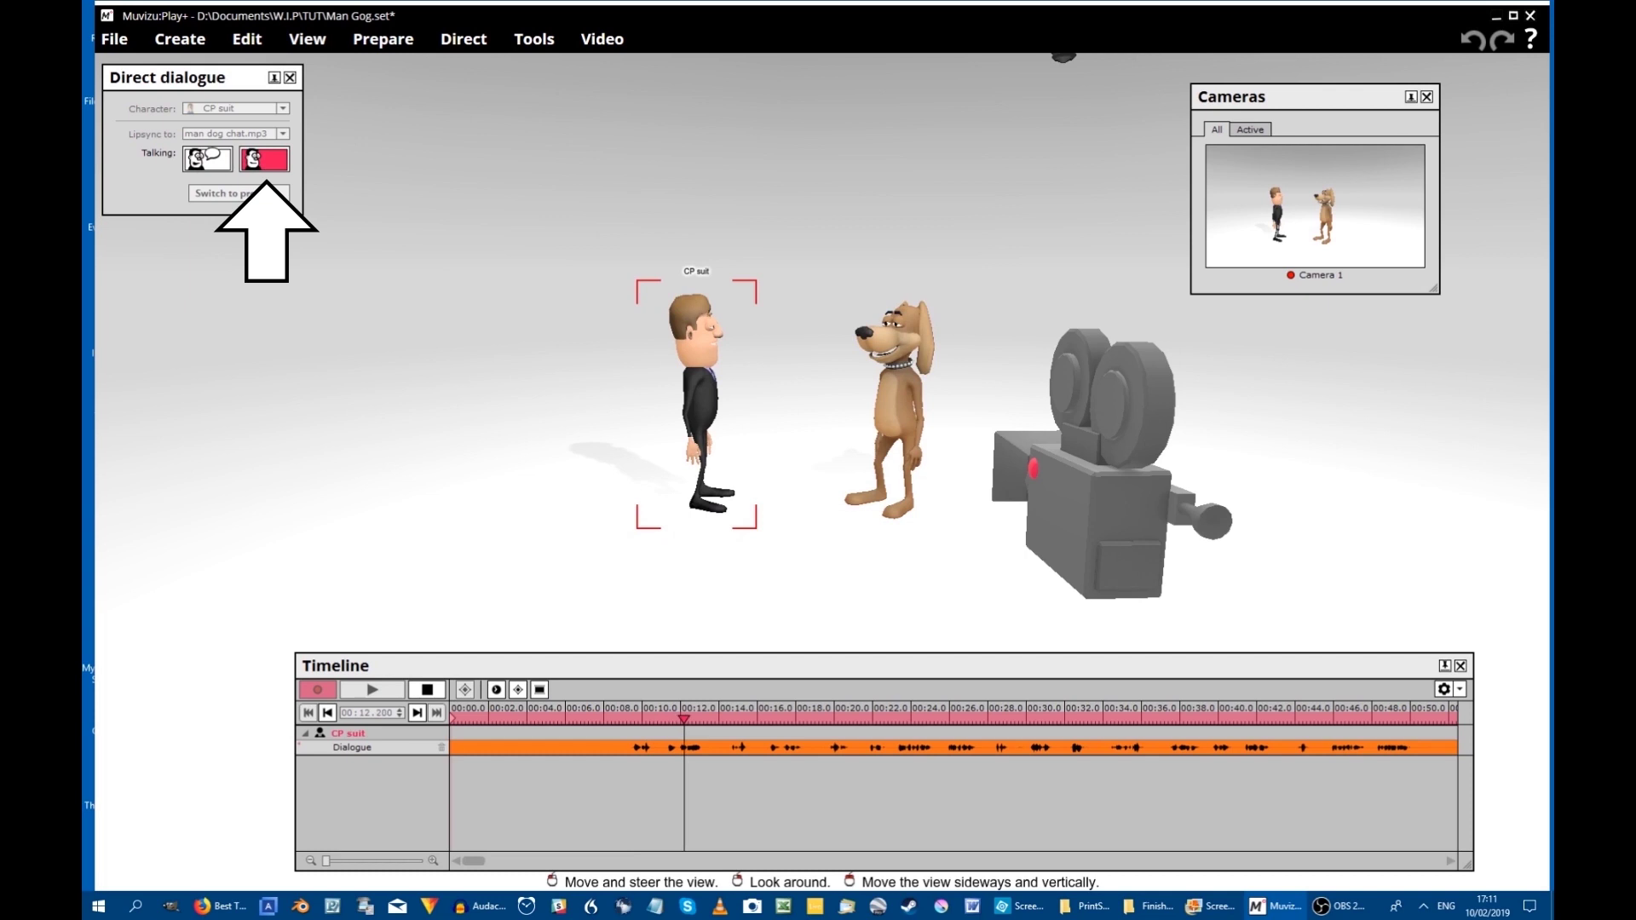
left_click(207, 159)
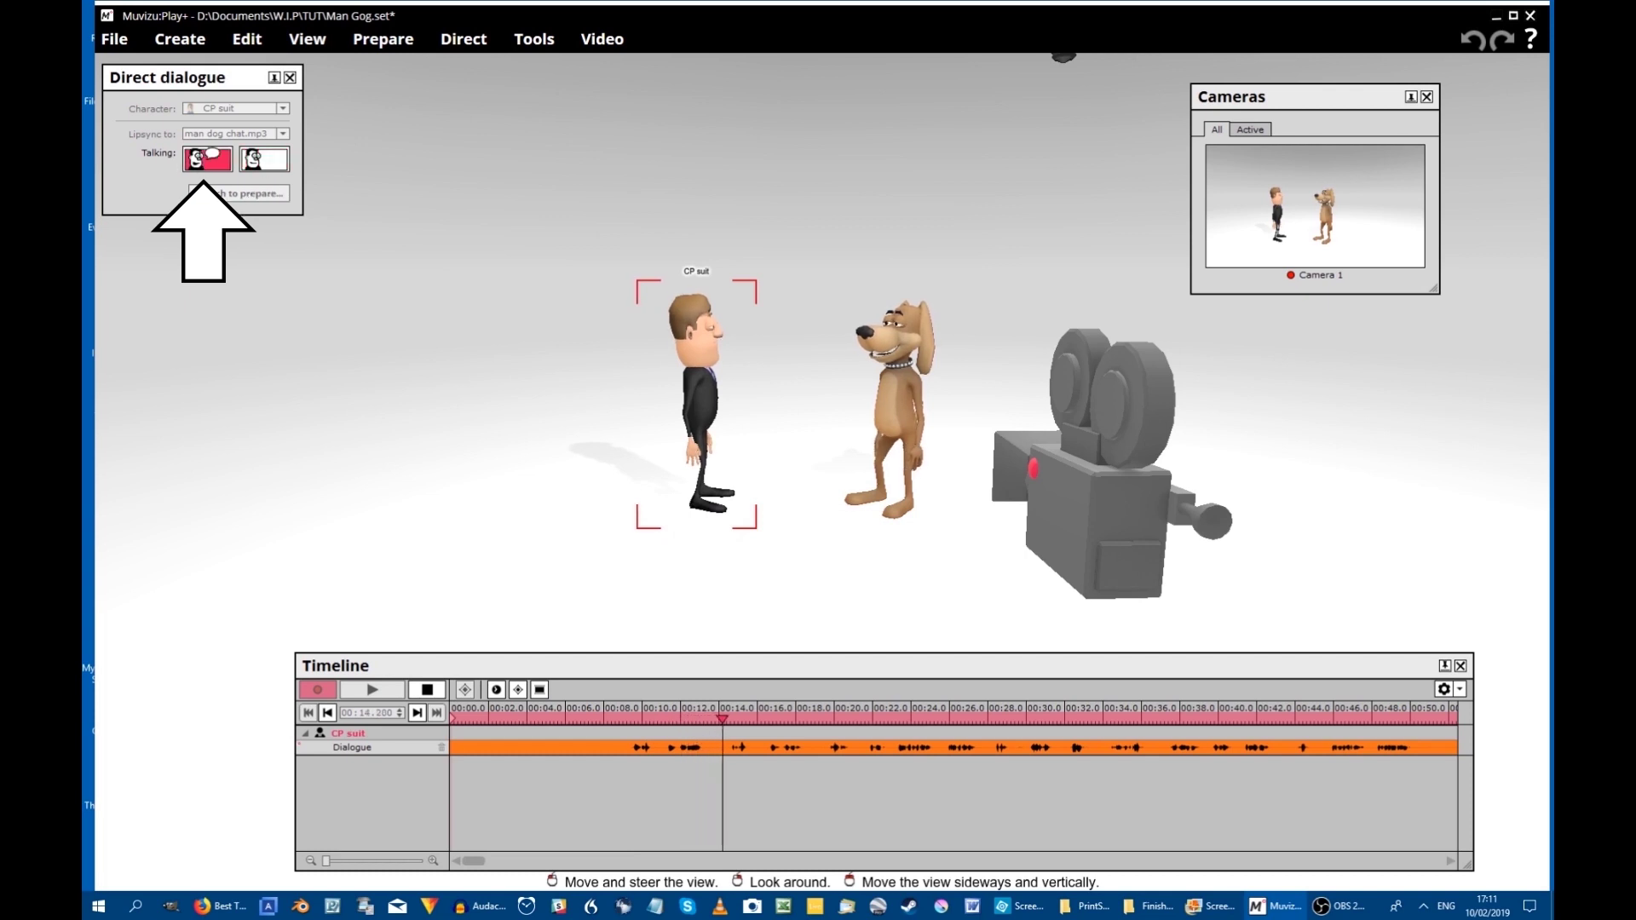
left_click(264, 159)
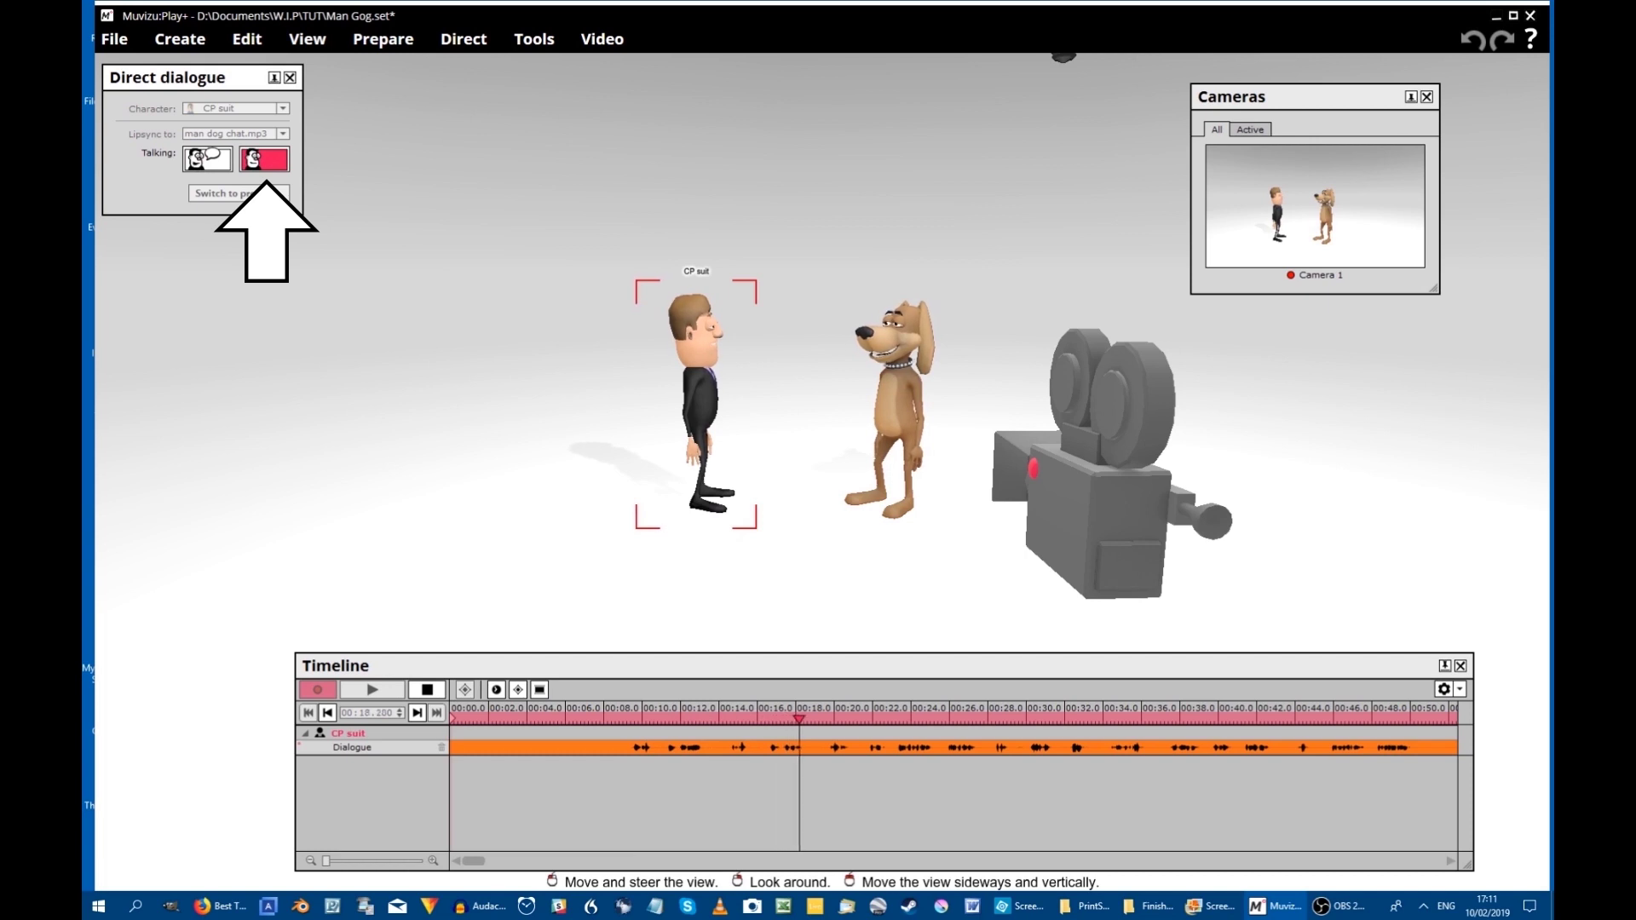
left_click(207, 160)
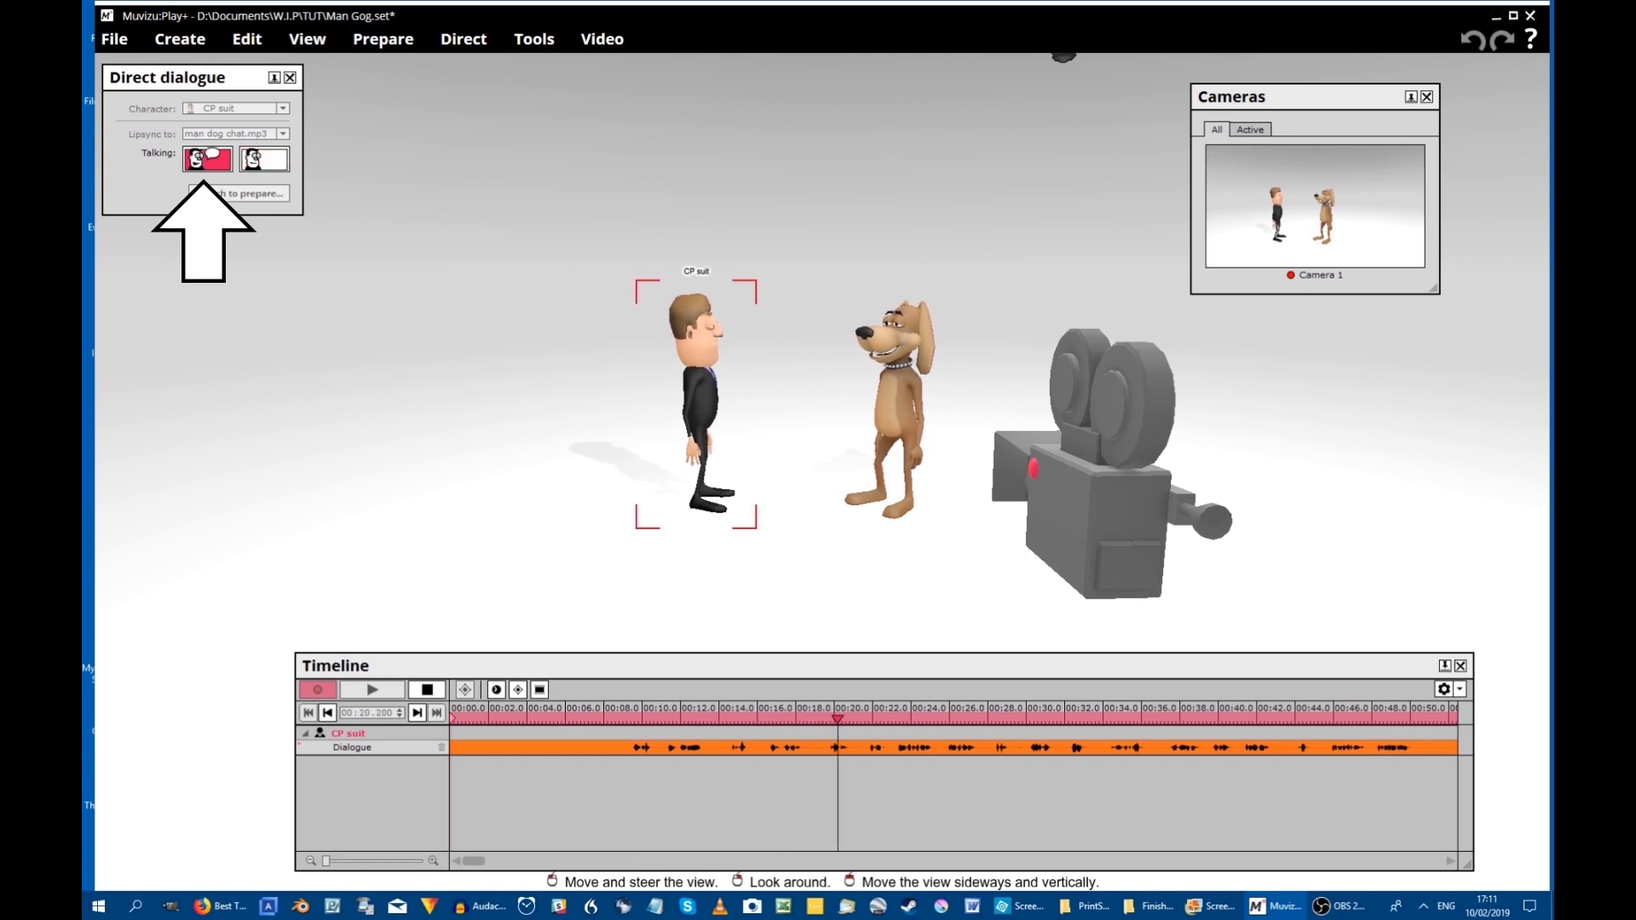
left_click(264, 159)
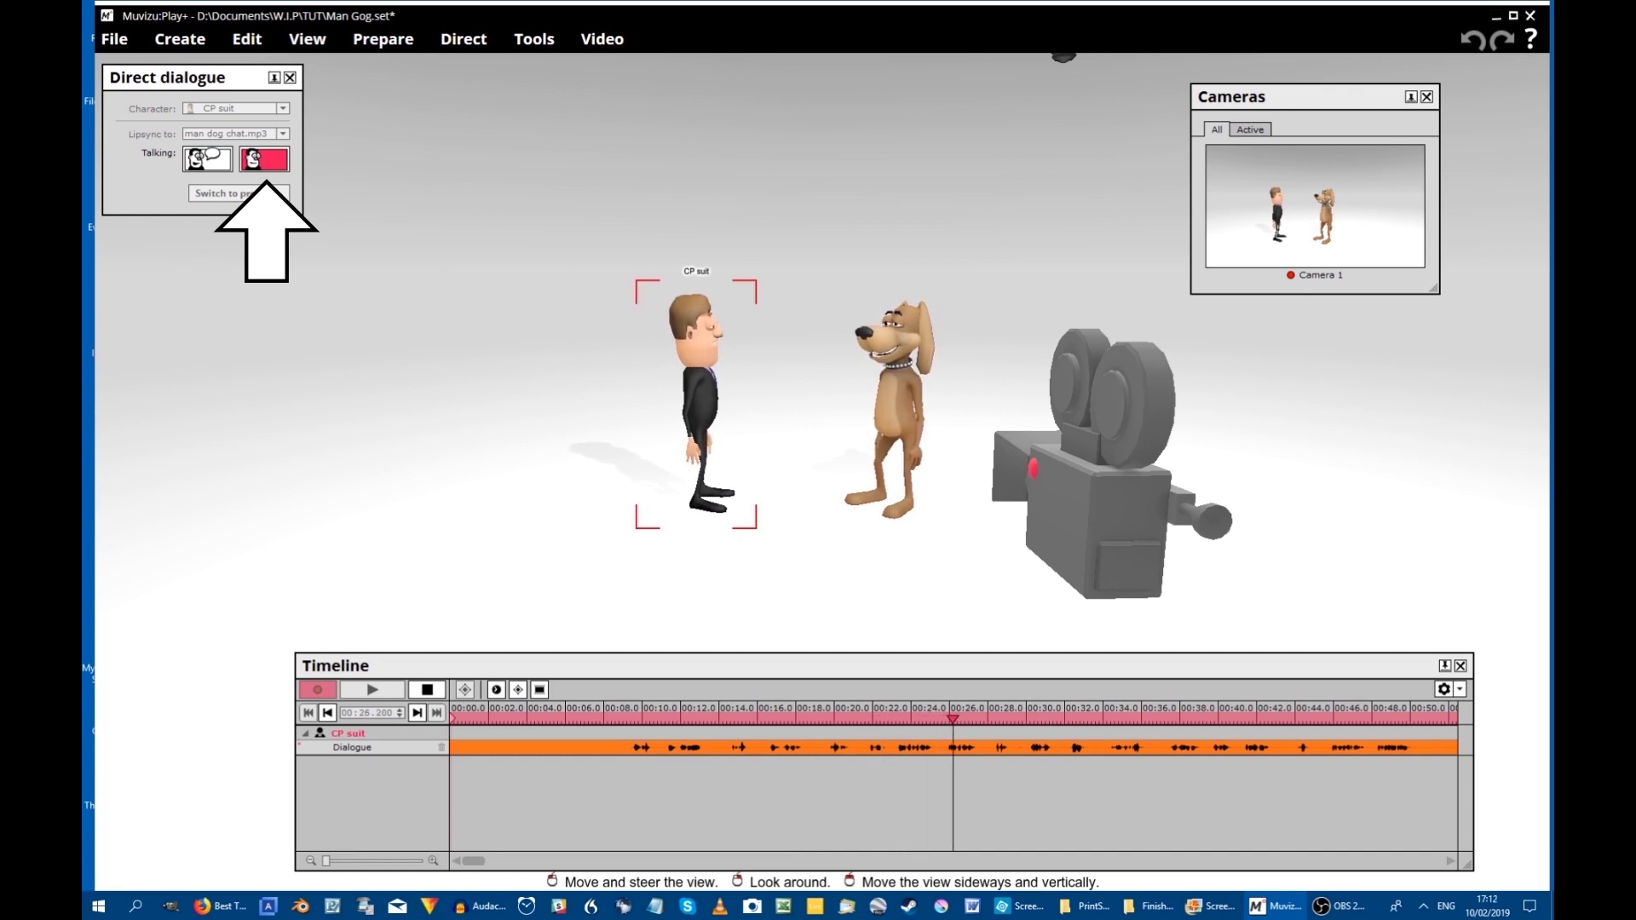
left_click(198, 160)
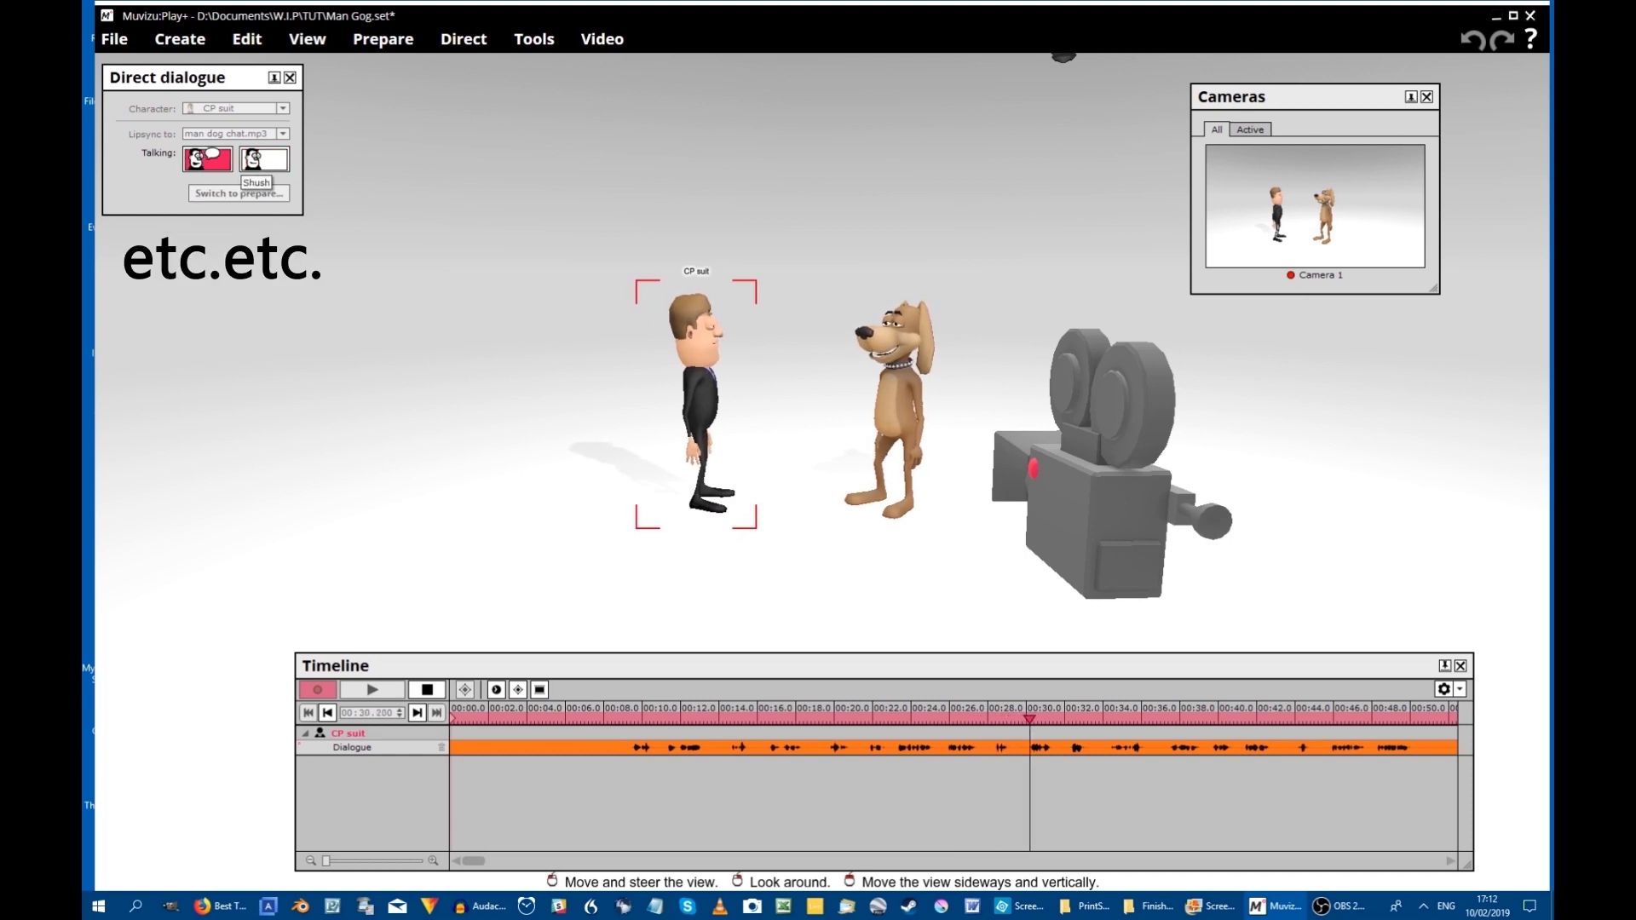
left_click(264, 160)
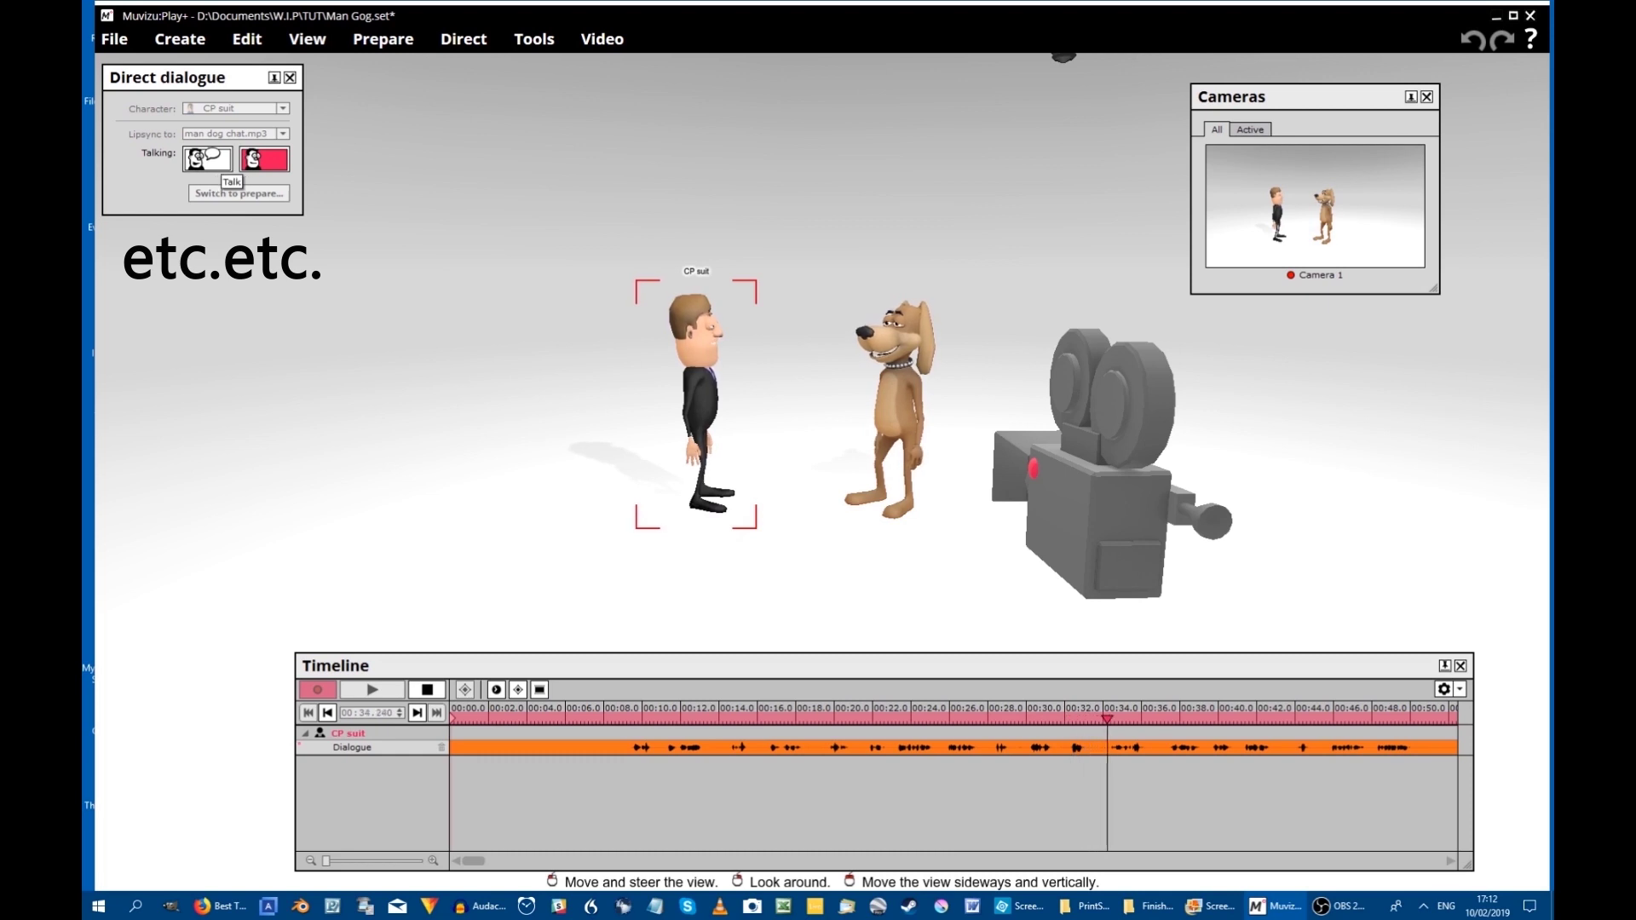
Step: Finish the man's remaining lines, then start recording Rover's lip-synced dialogue
left_click(207, 160)
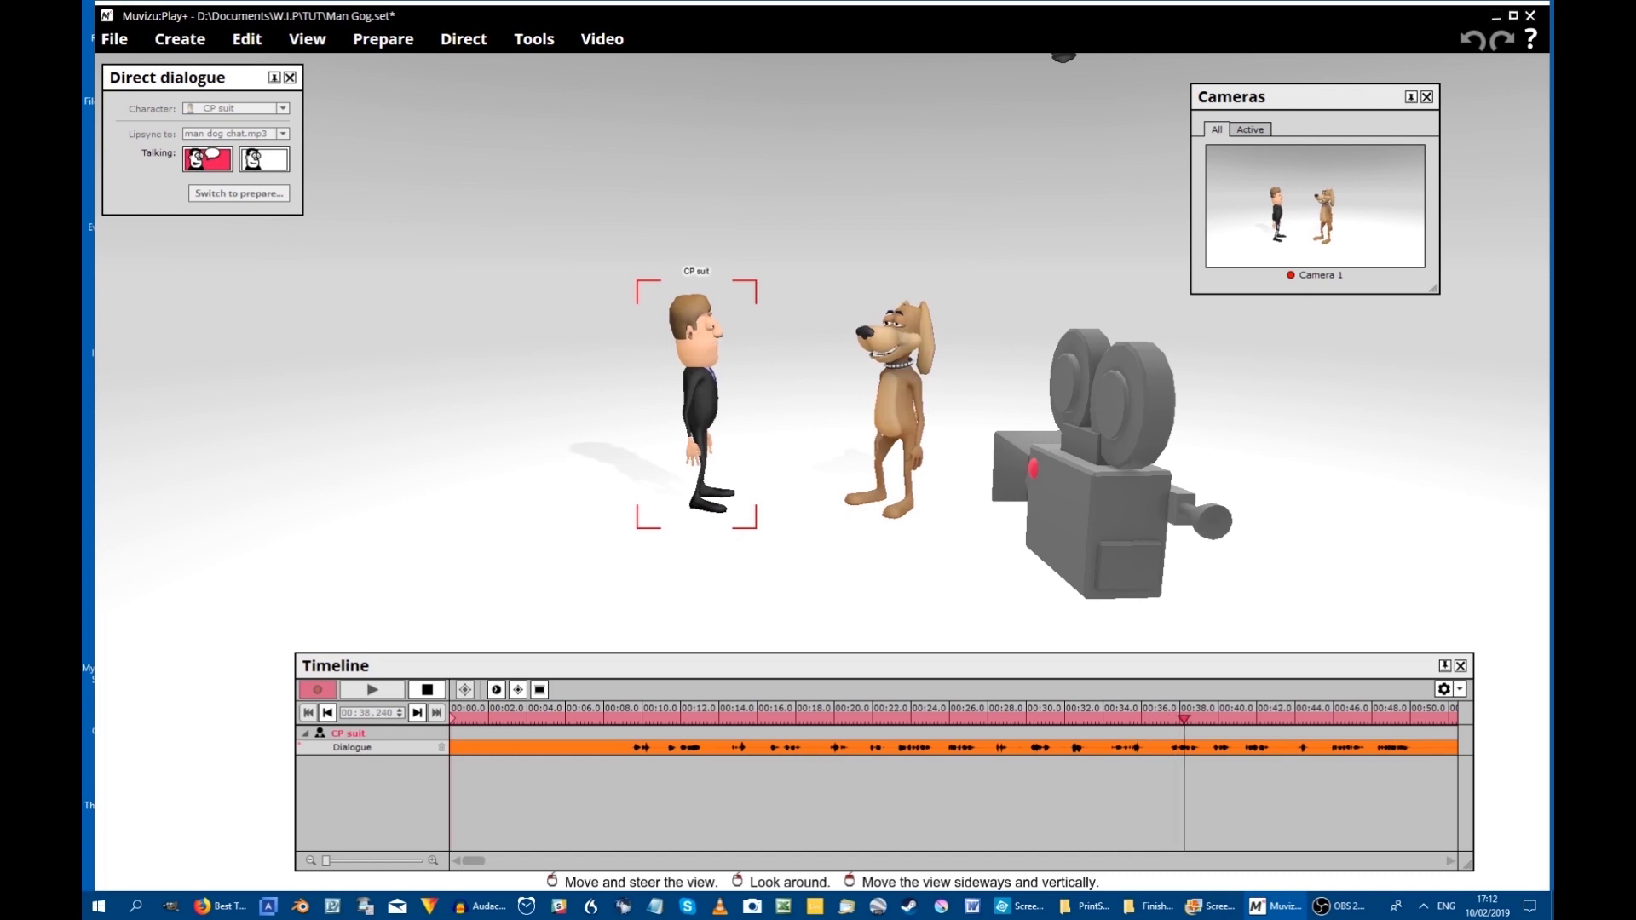
left_click(264, 160)
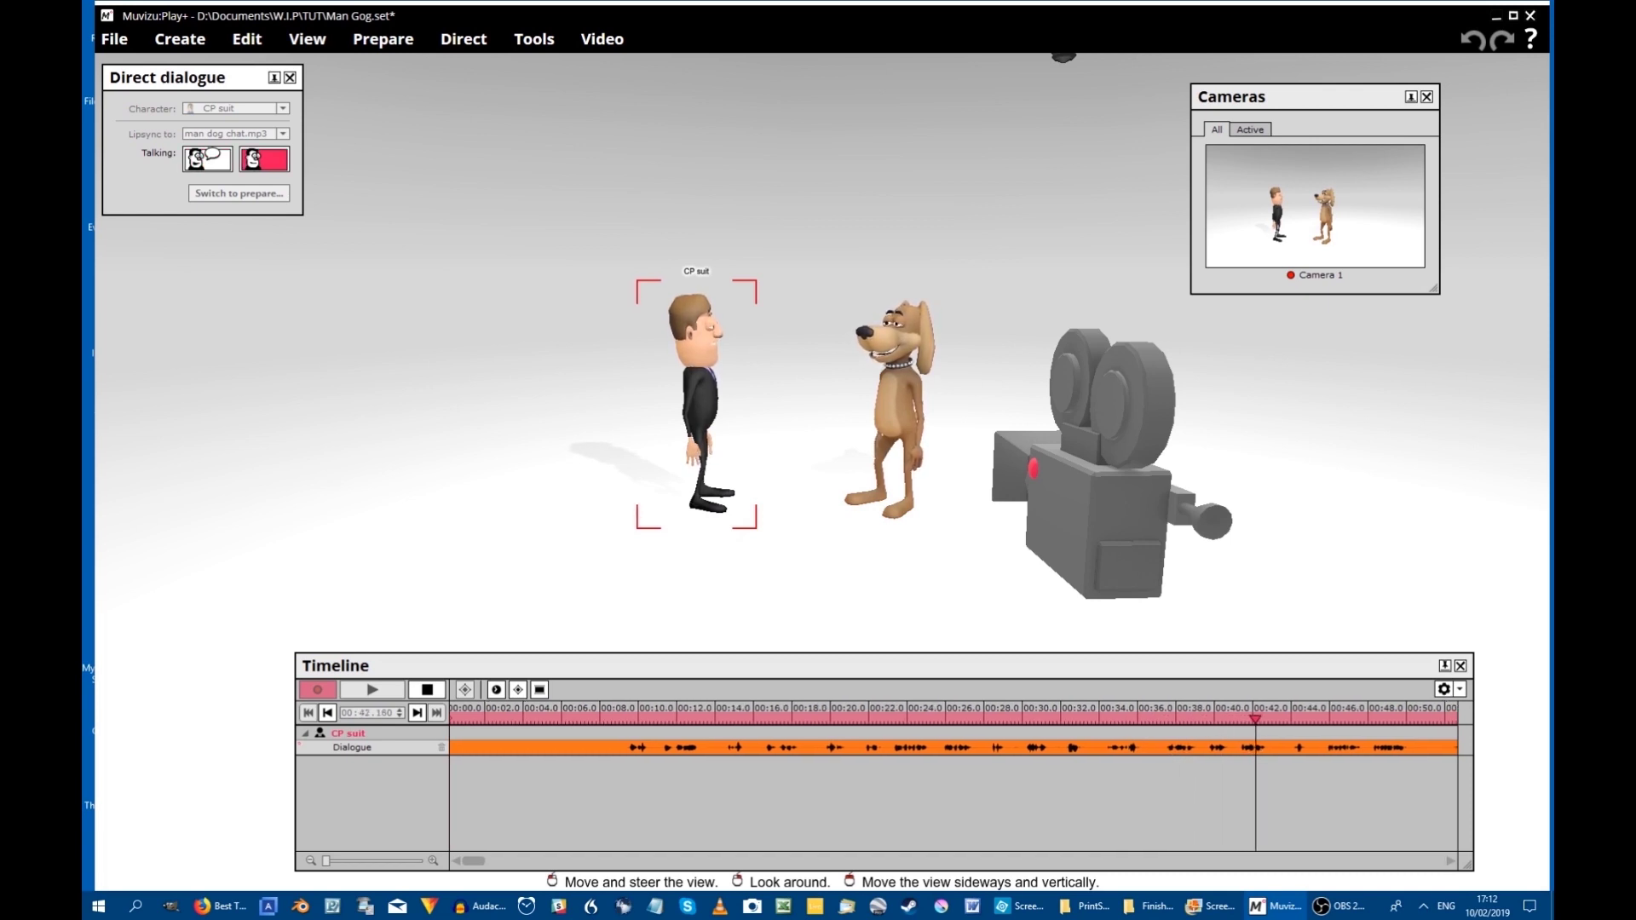
left_click(207, 159)
left_click(264, 159)
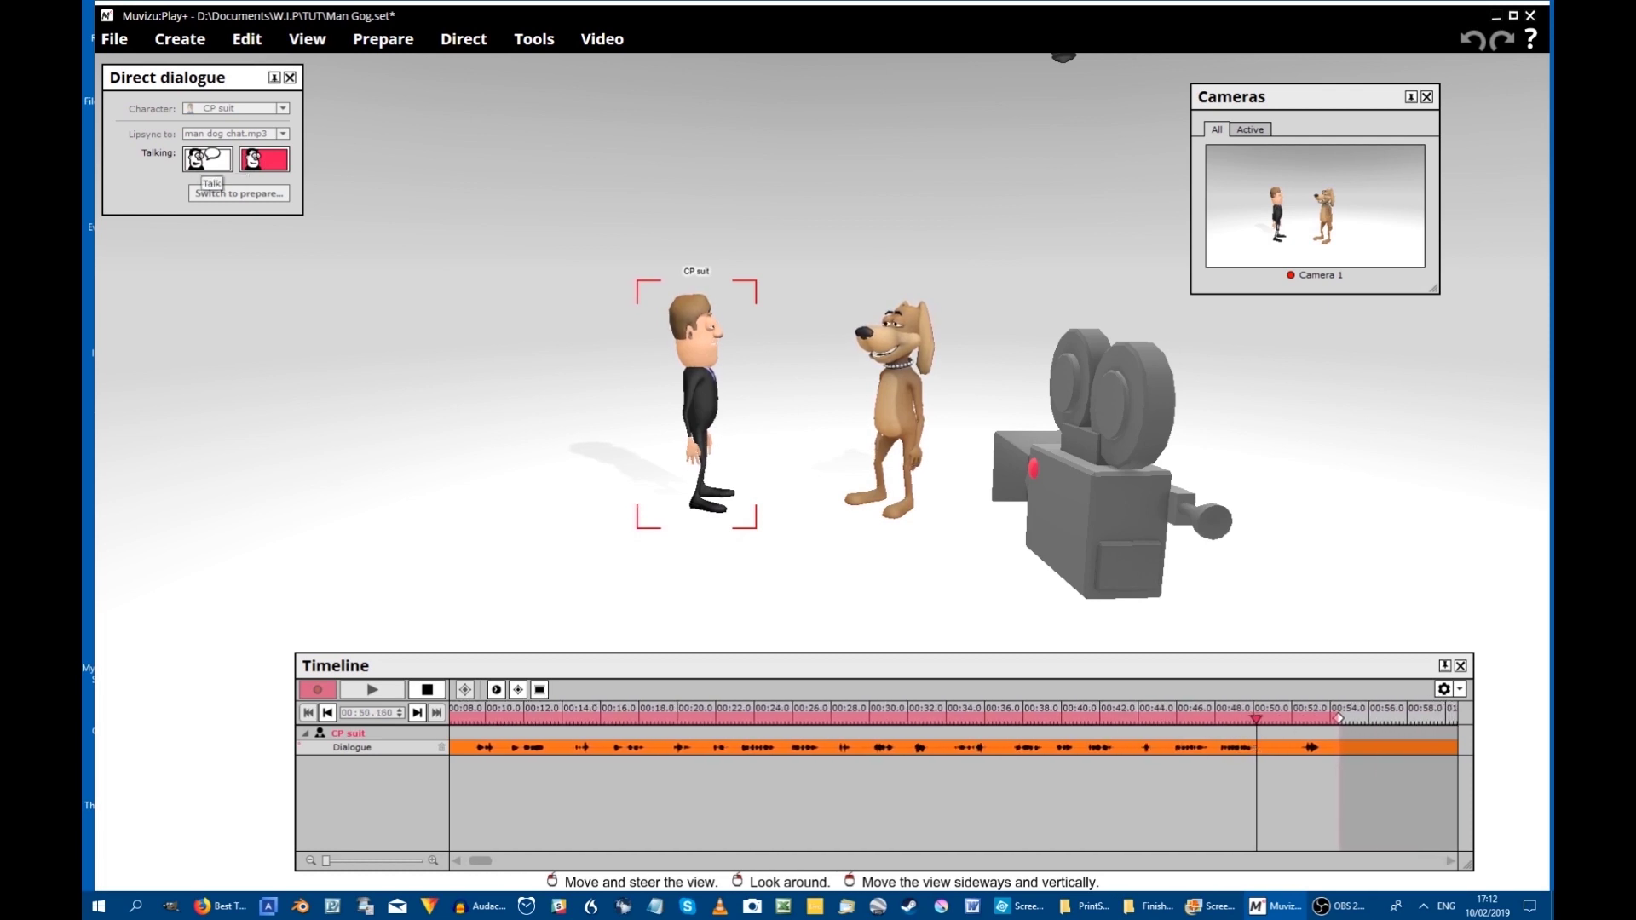
key("t")
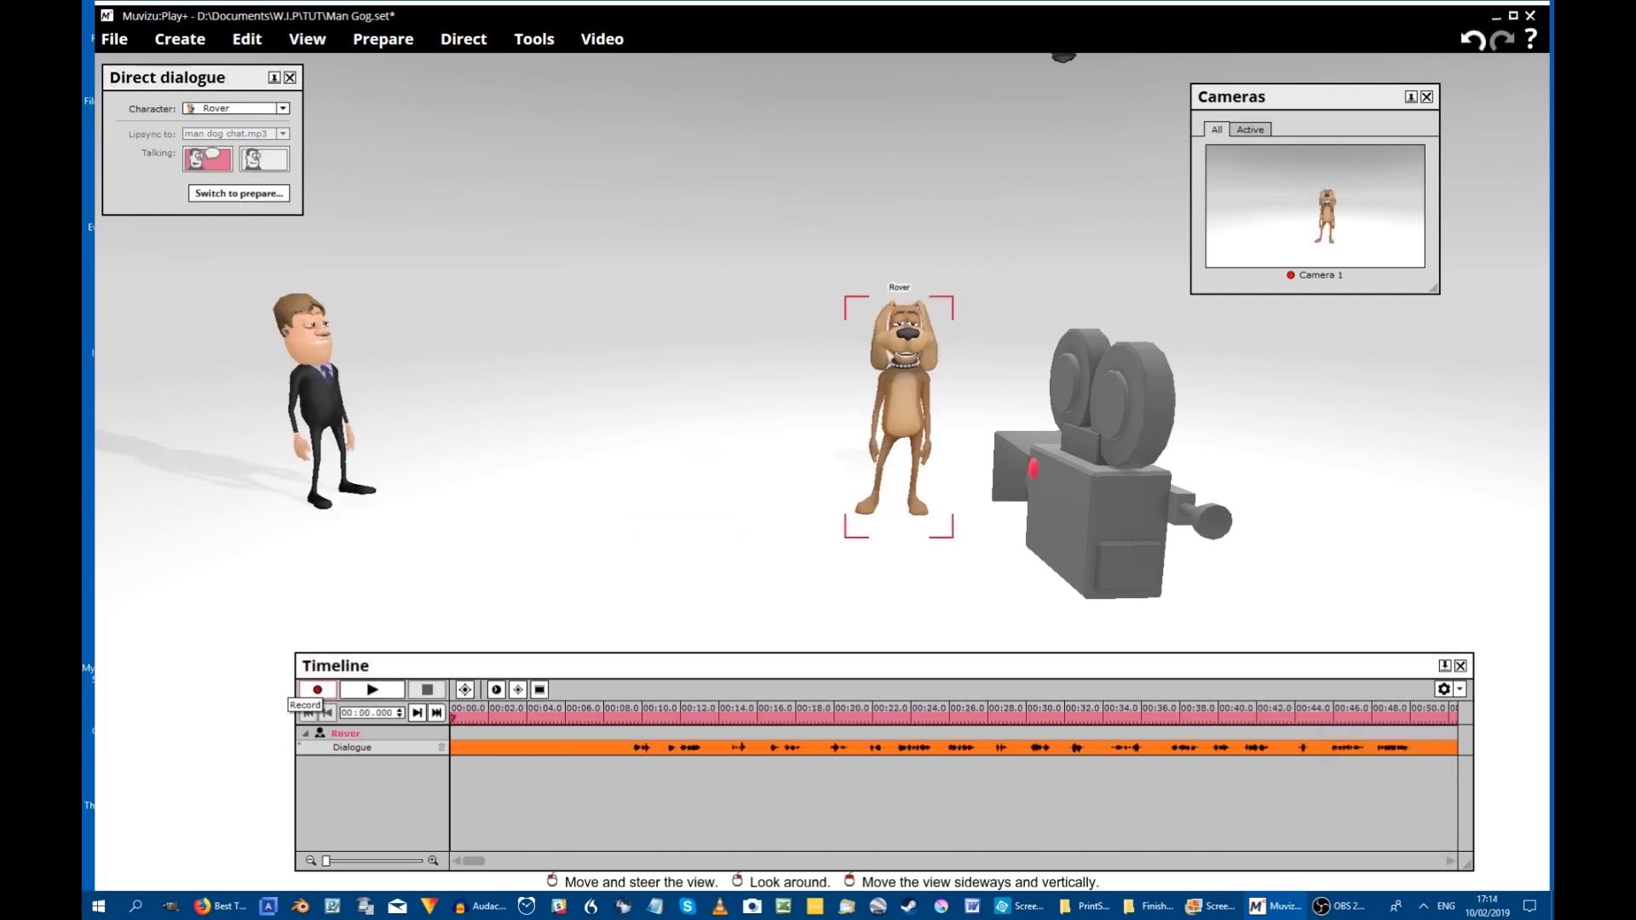
left_click(317, 690)
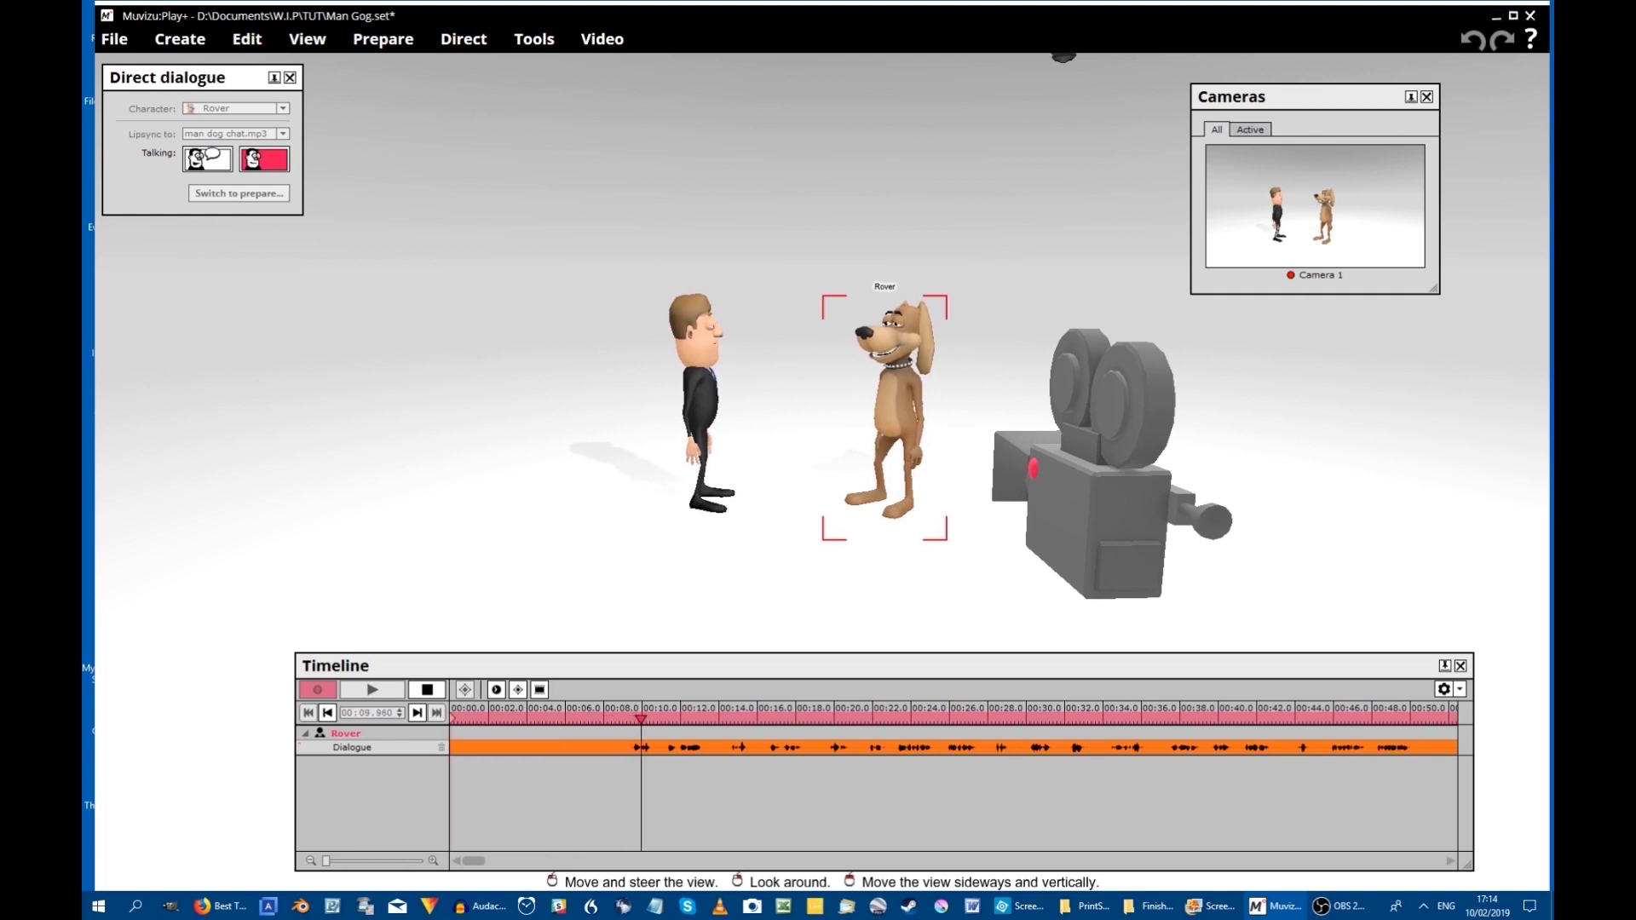
Step: Toggle Rover between talking and silent at each of his six lines until the audio ends
key("space")
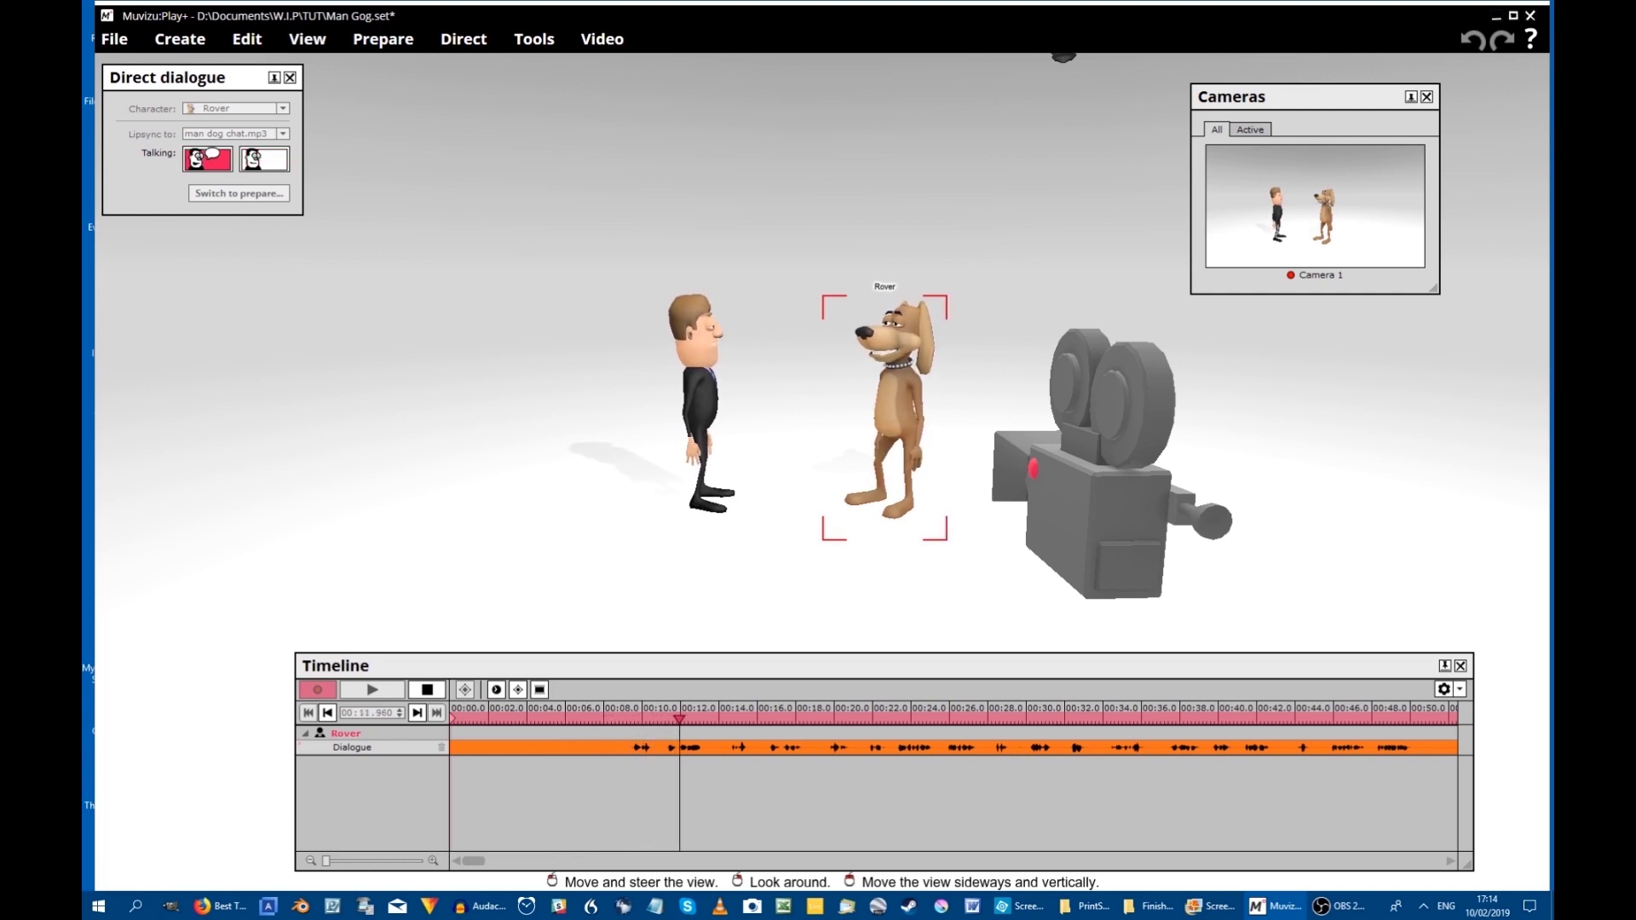
key("space")
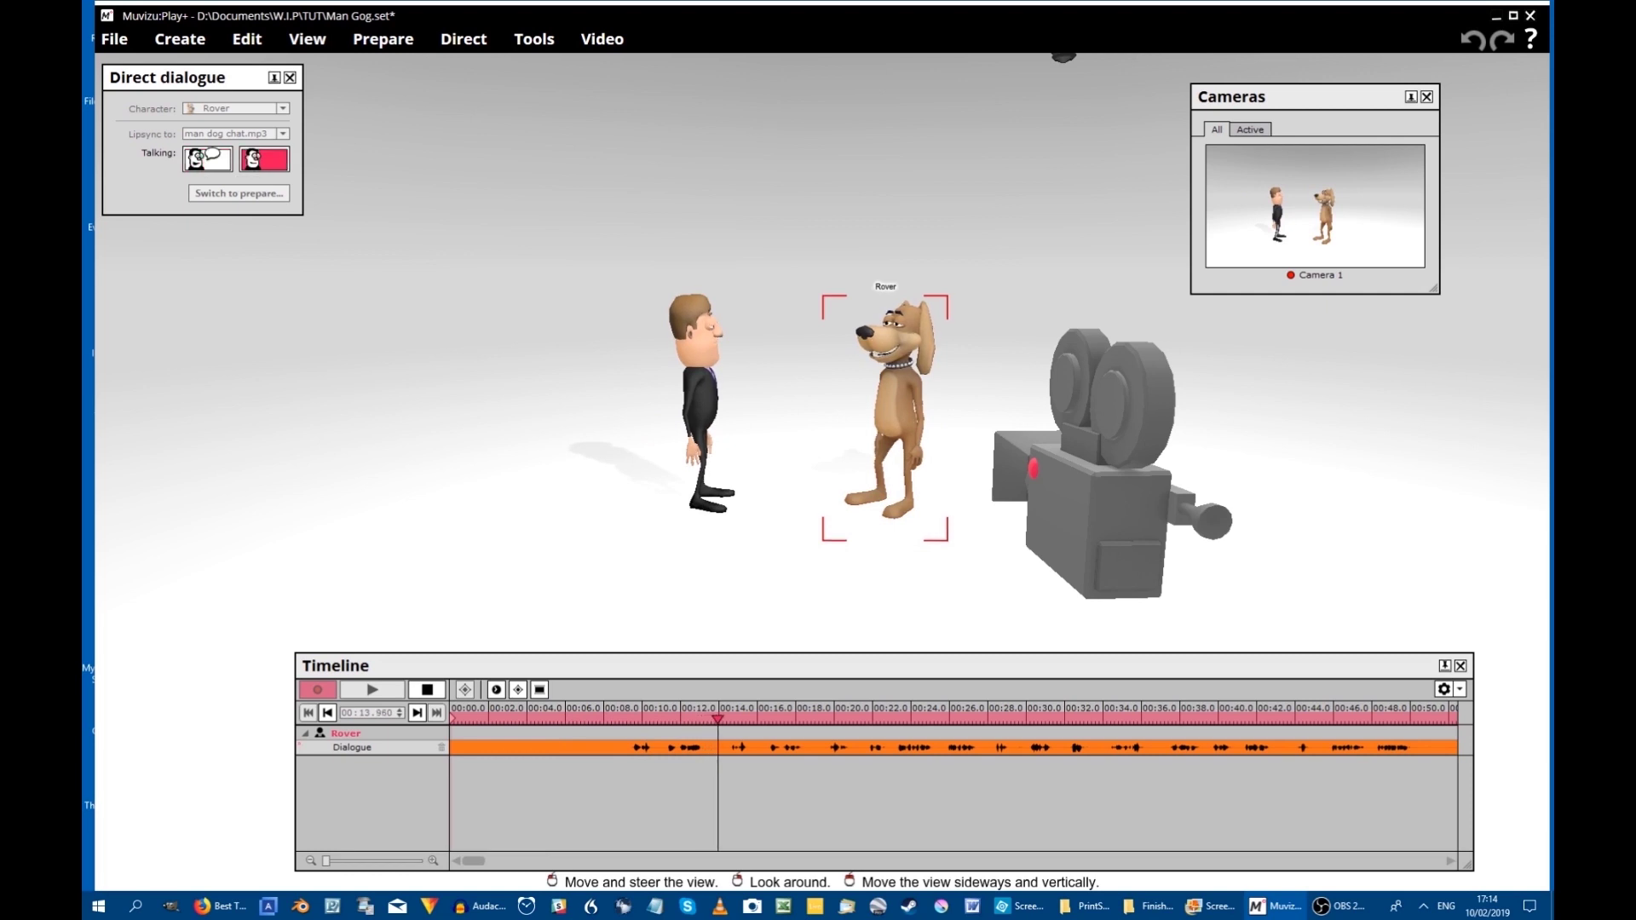
key("space")
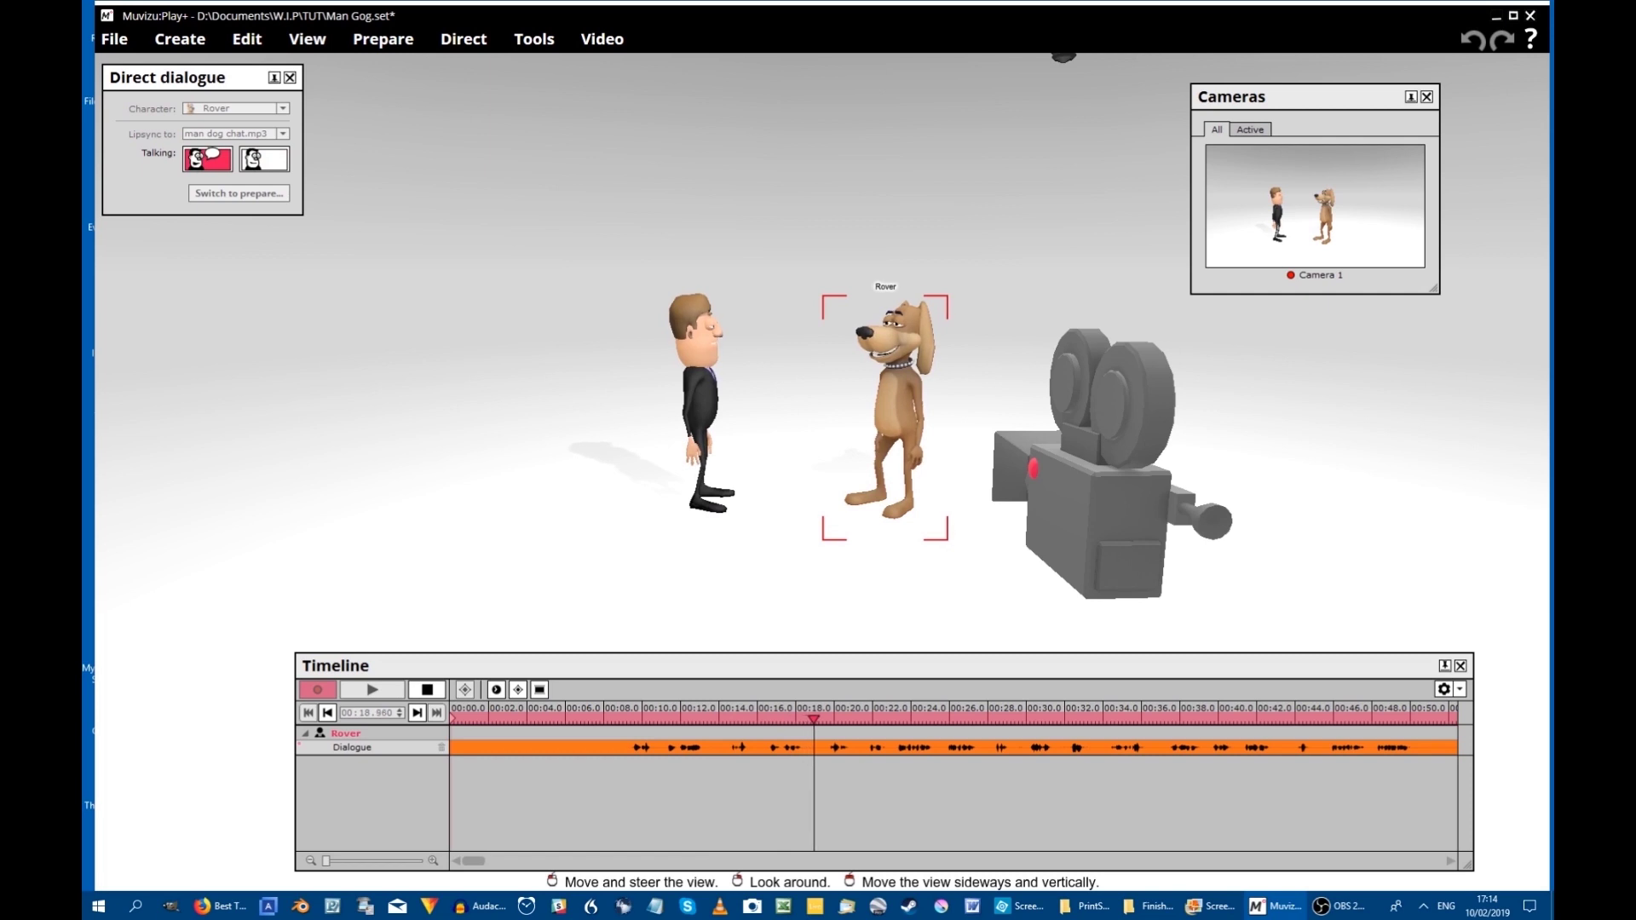
key("space")
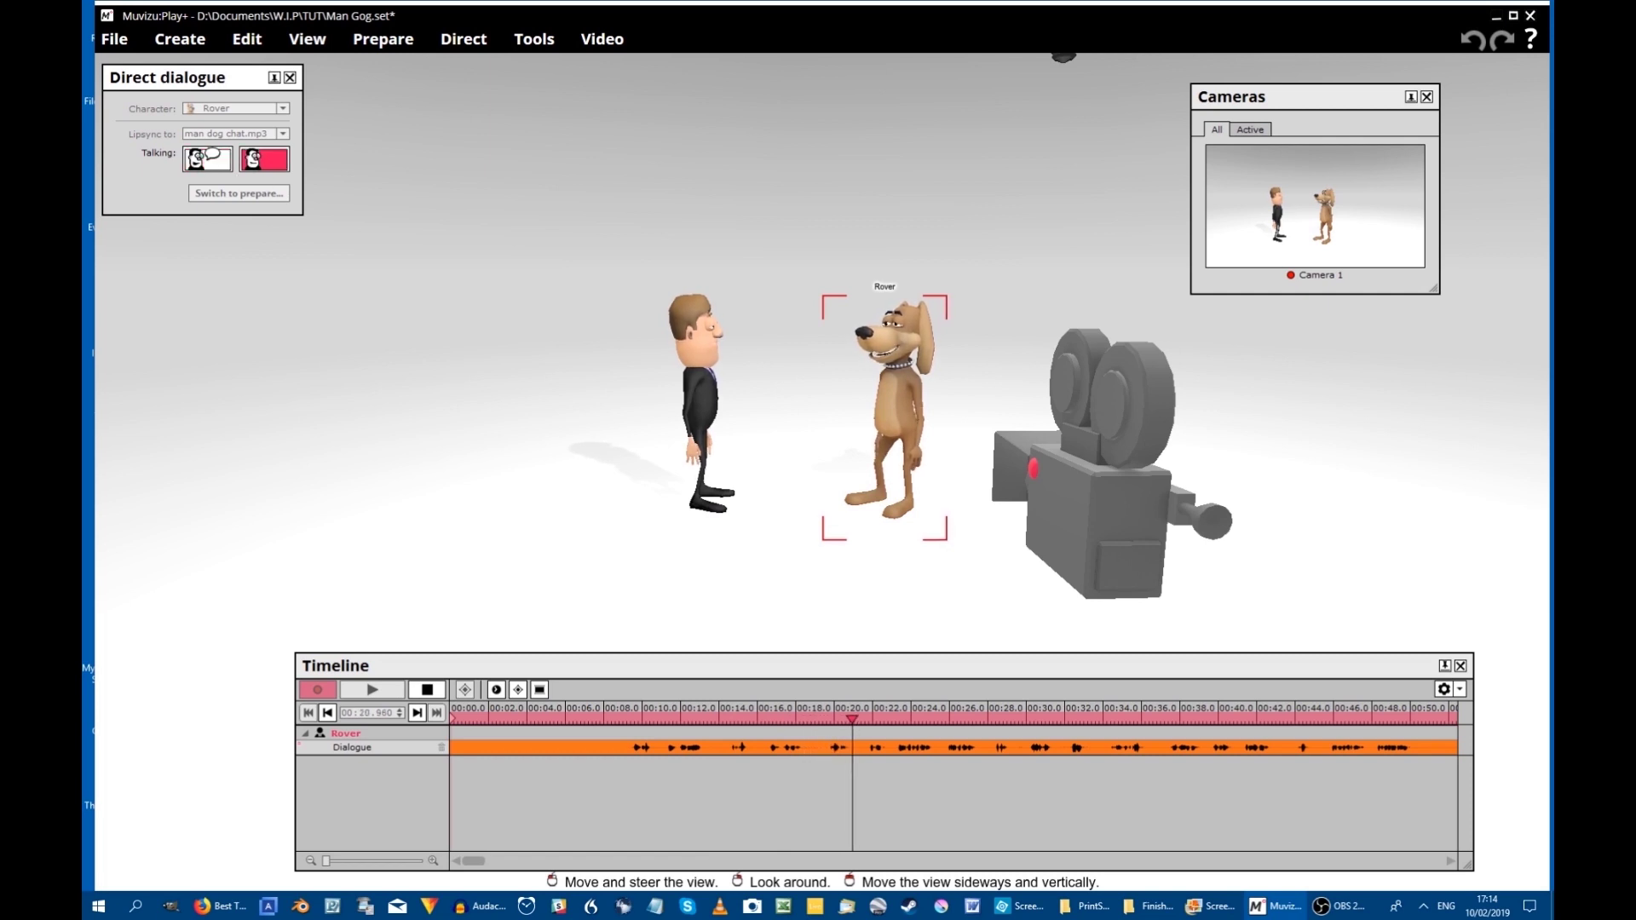
key("space")
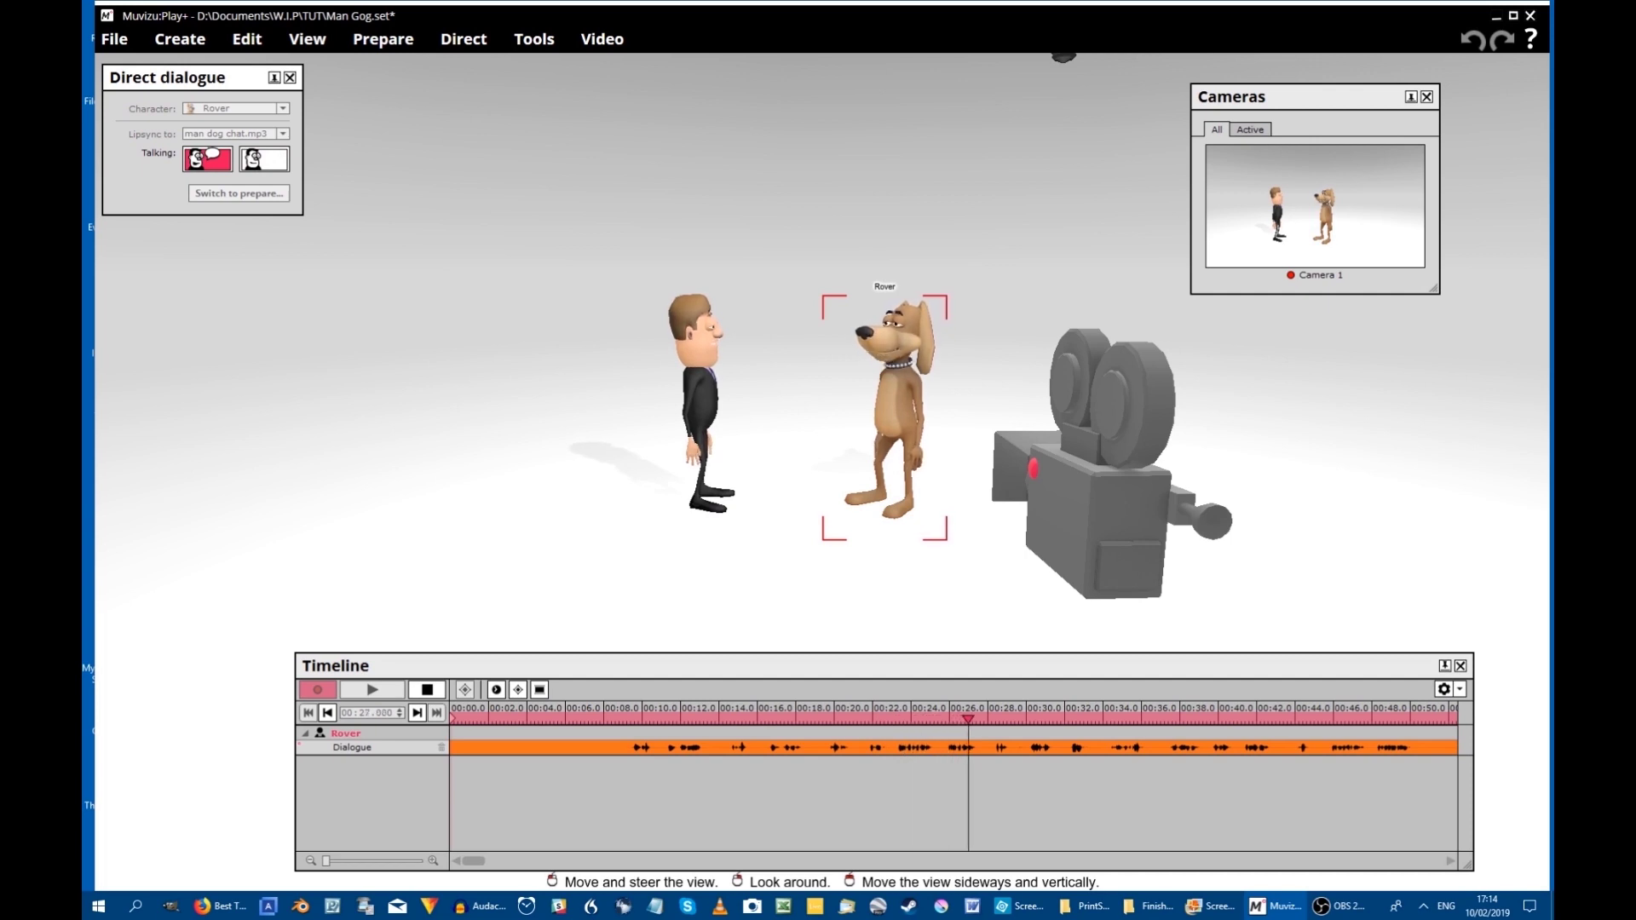
key("space")
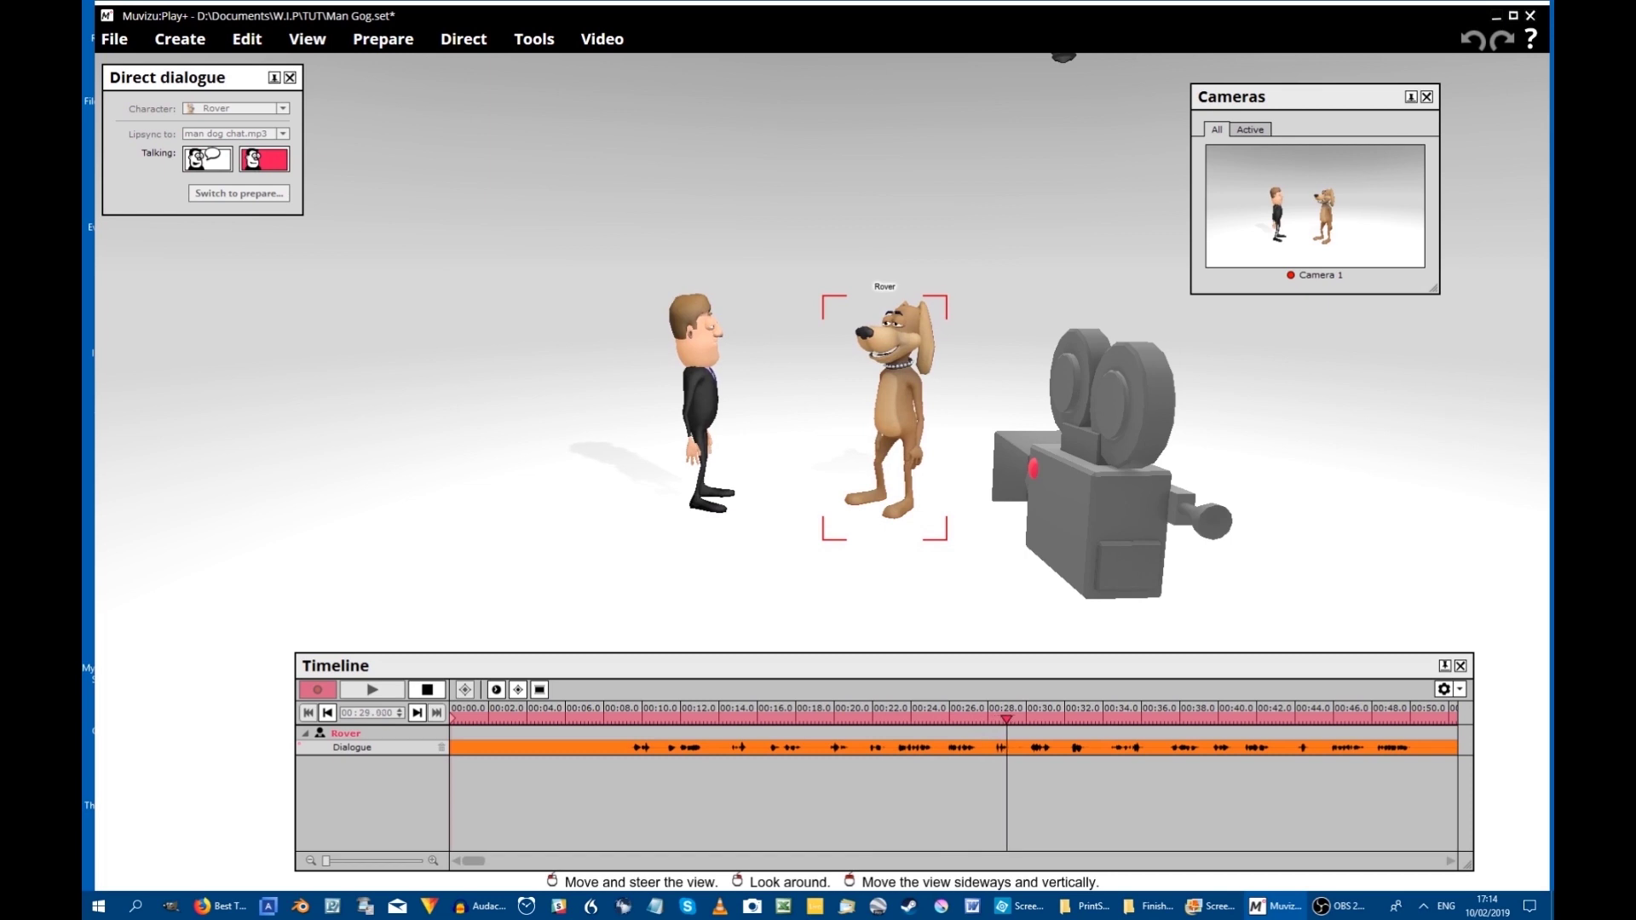
key("space")
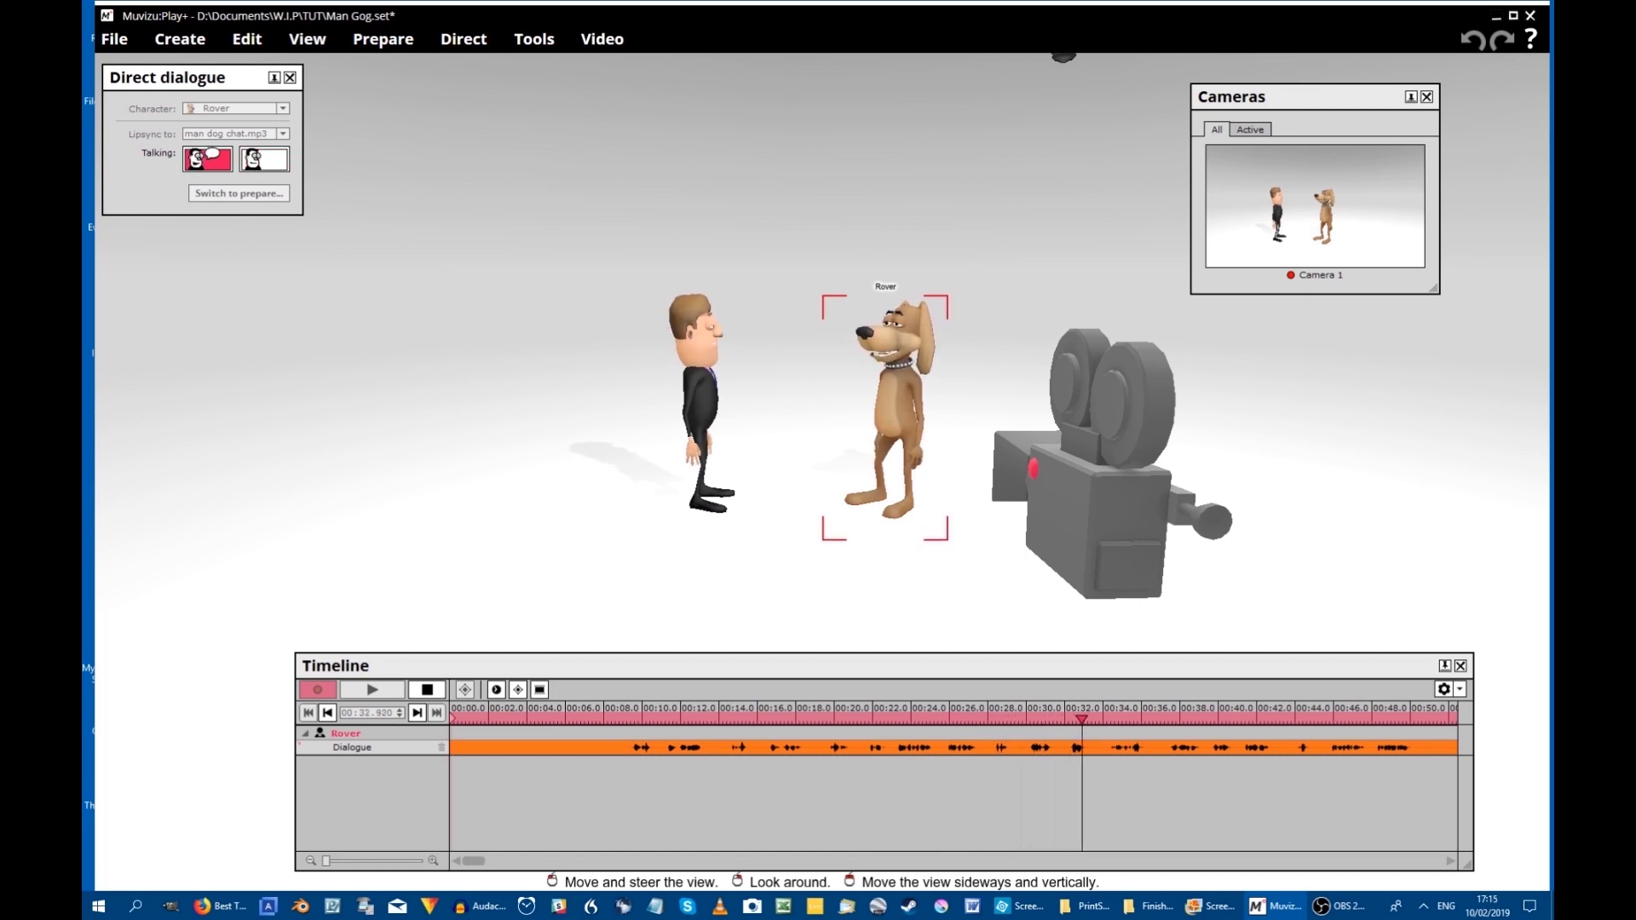
key("space")
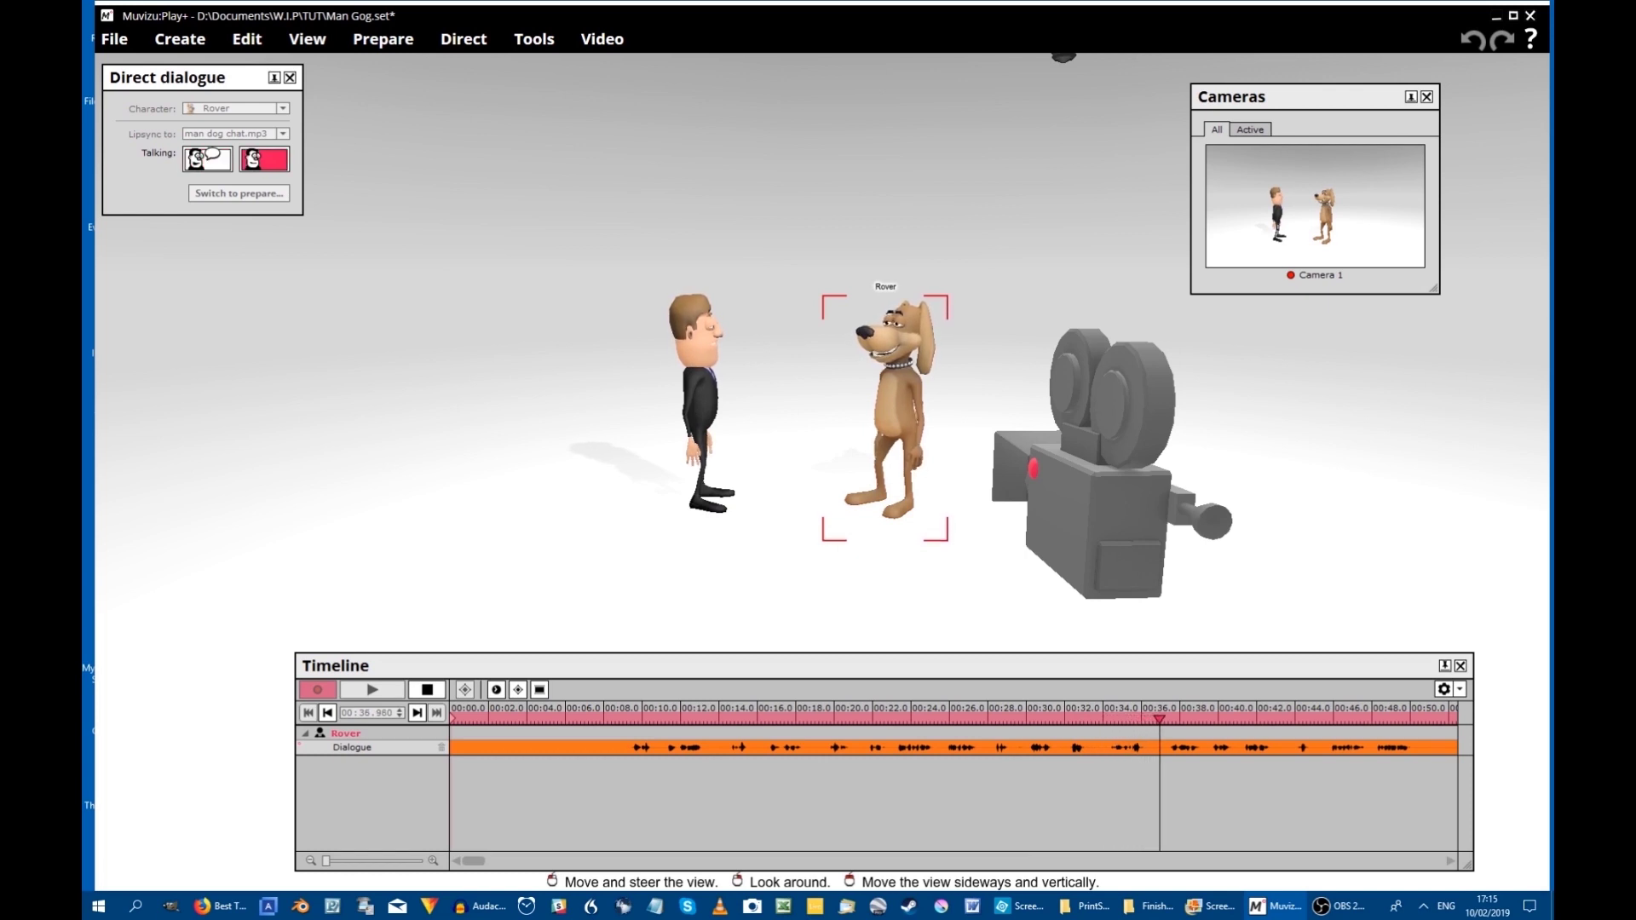
key("space")
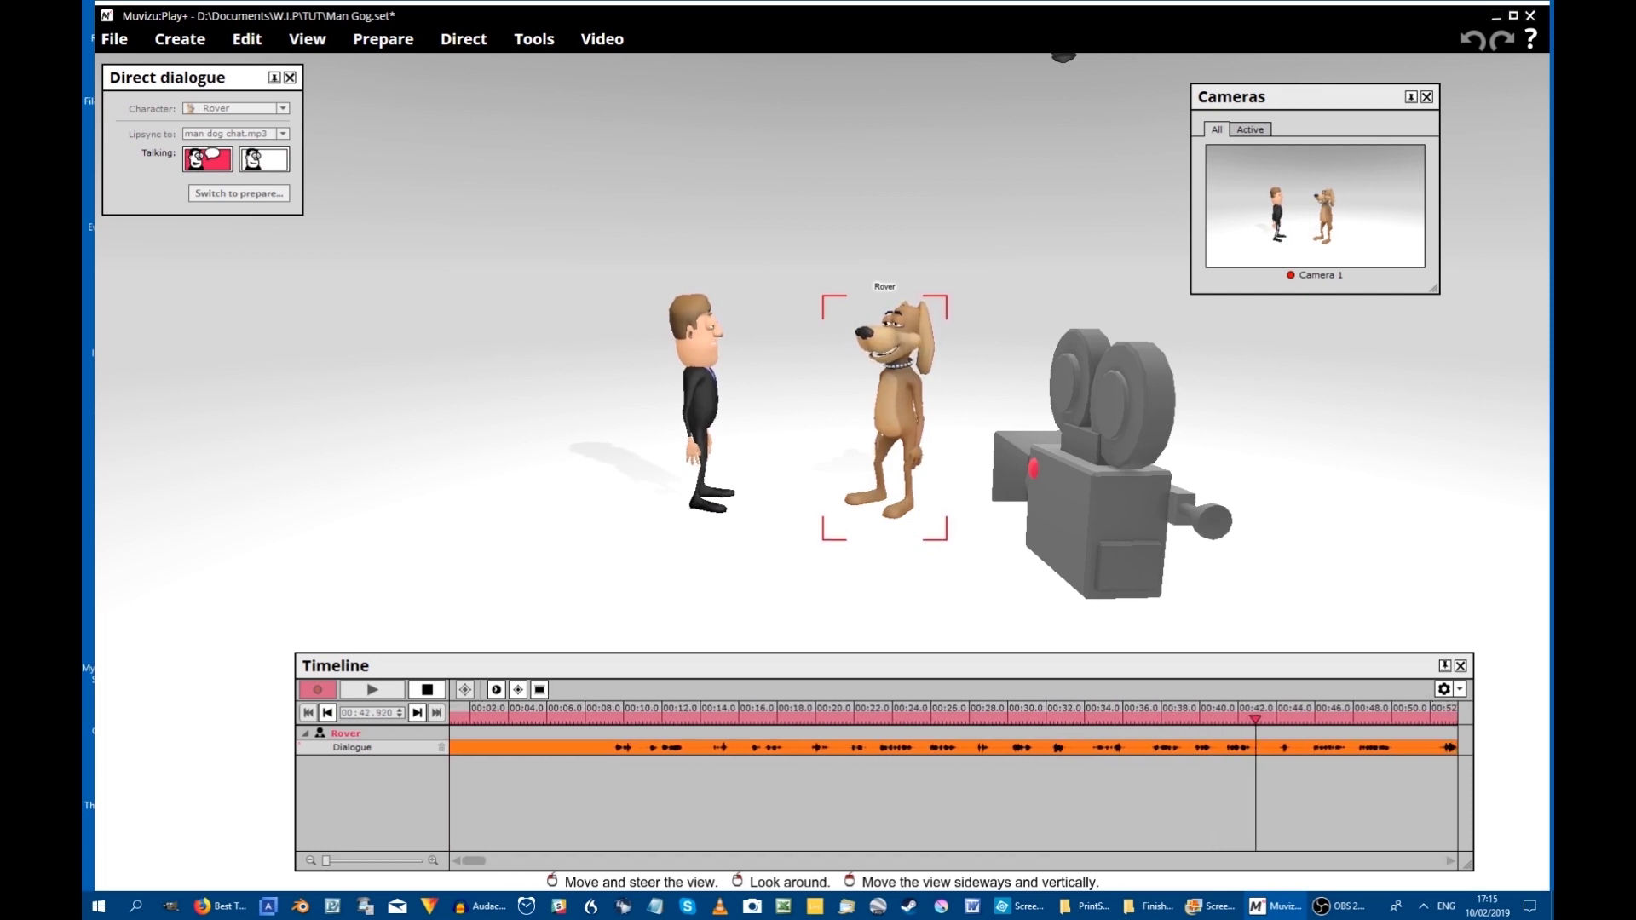
key("space")
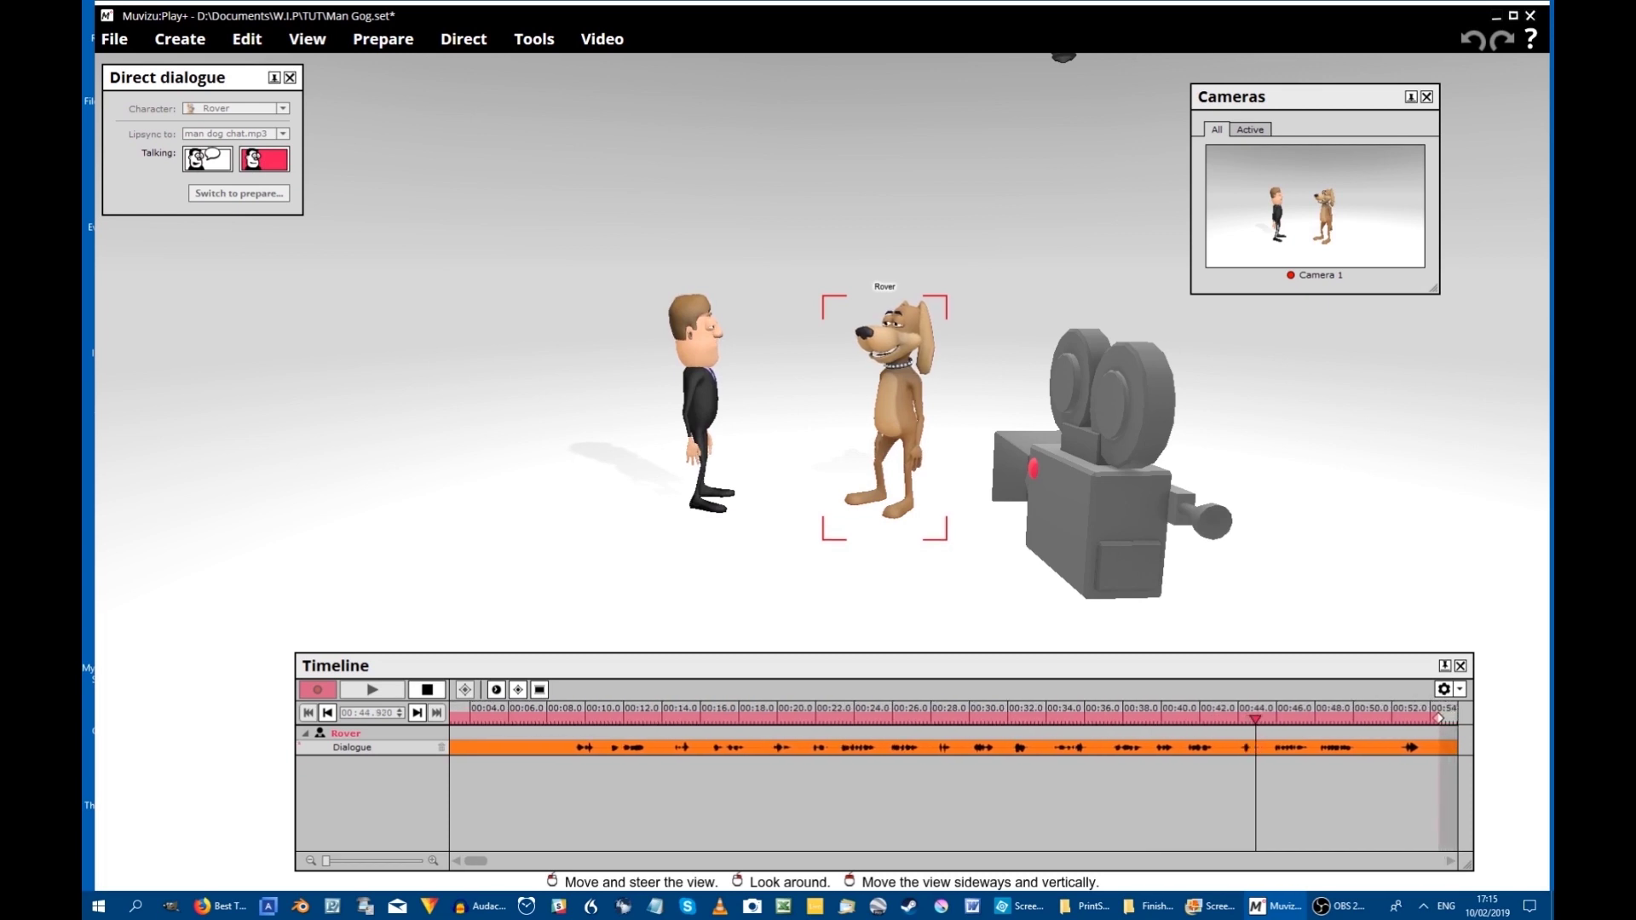
key("space")
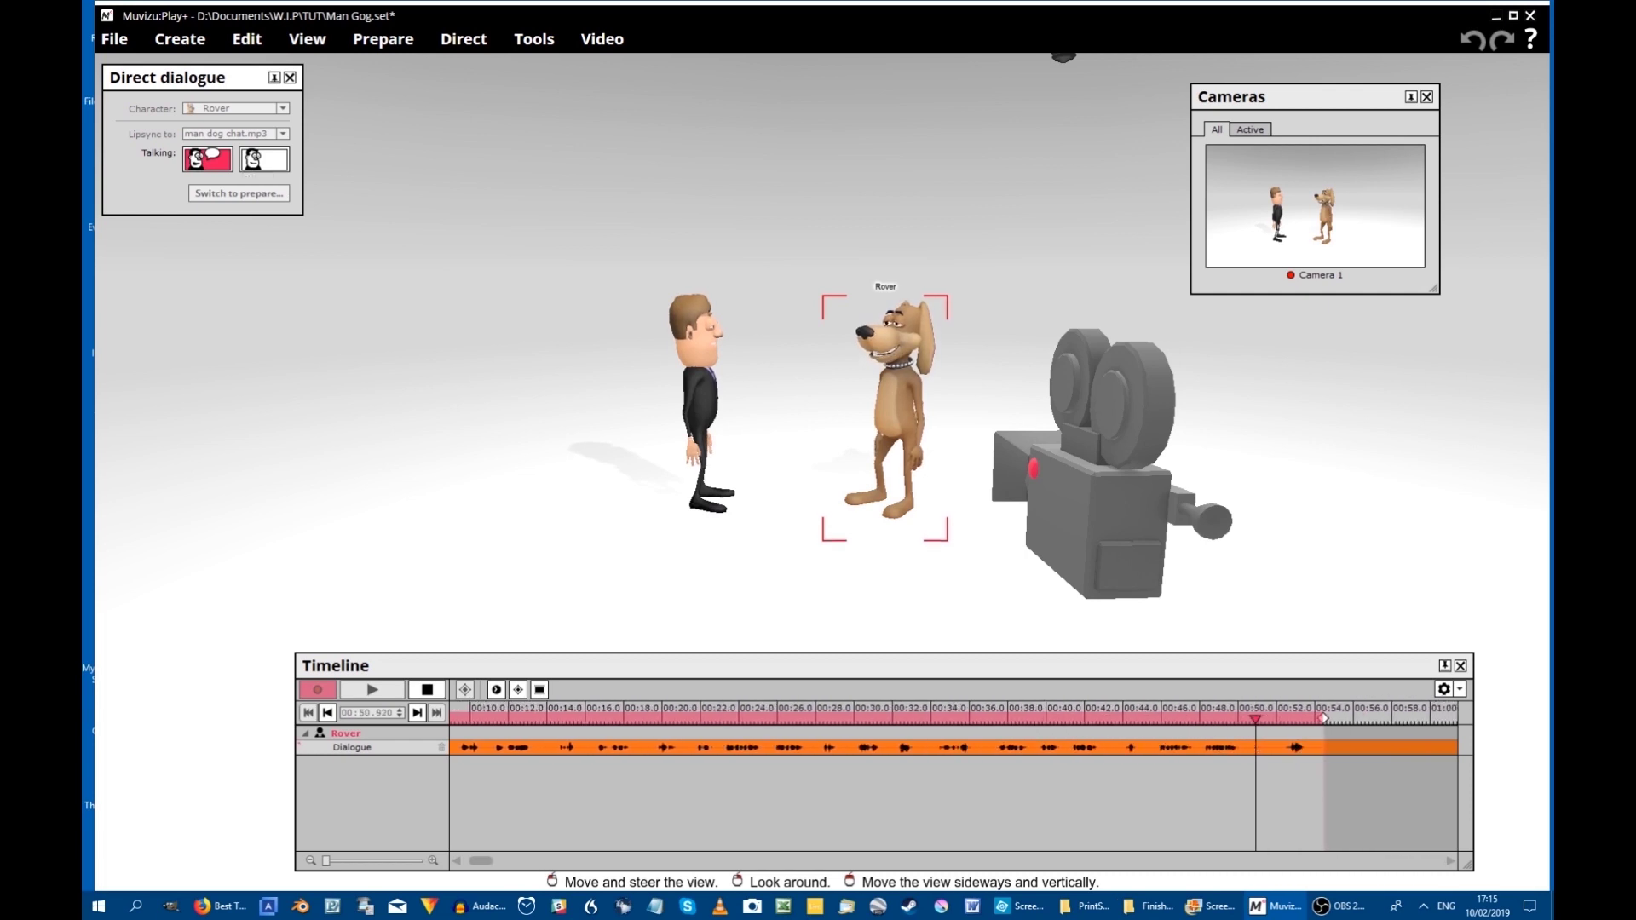
left_click(256, 160)
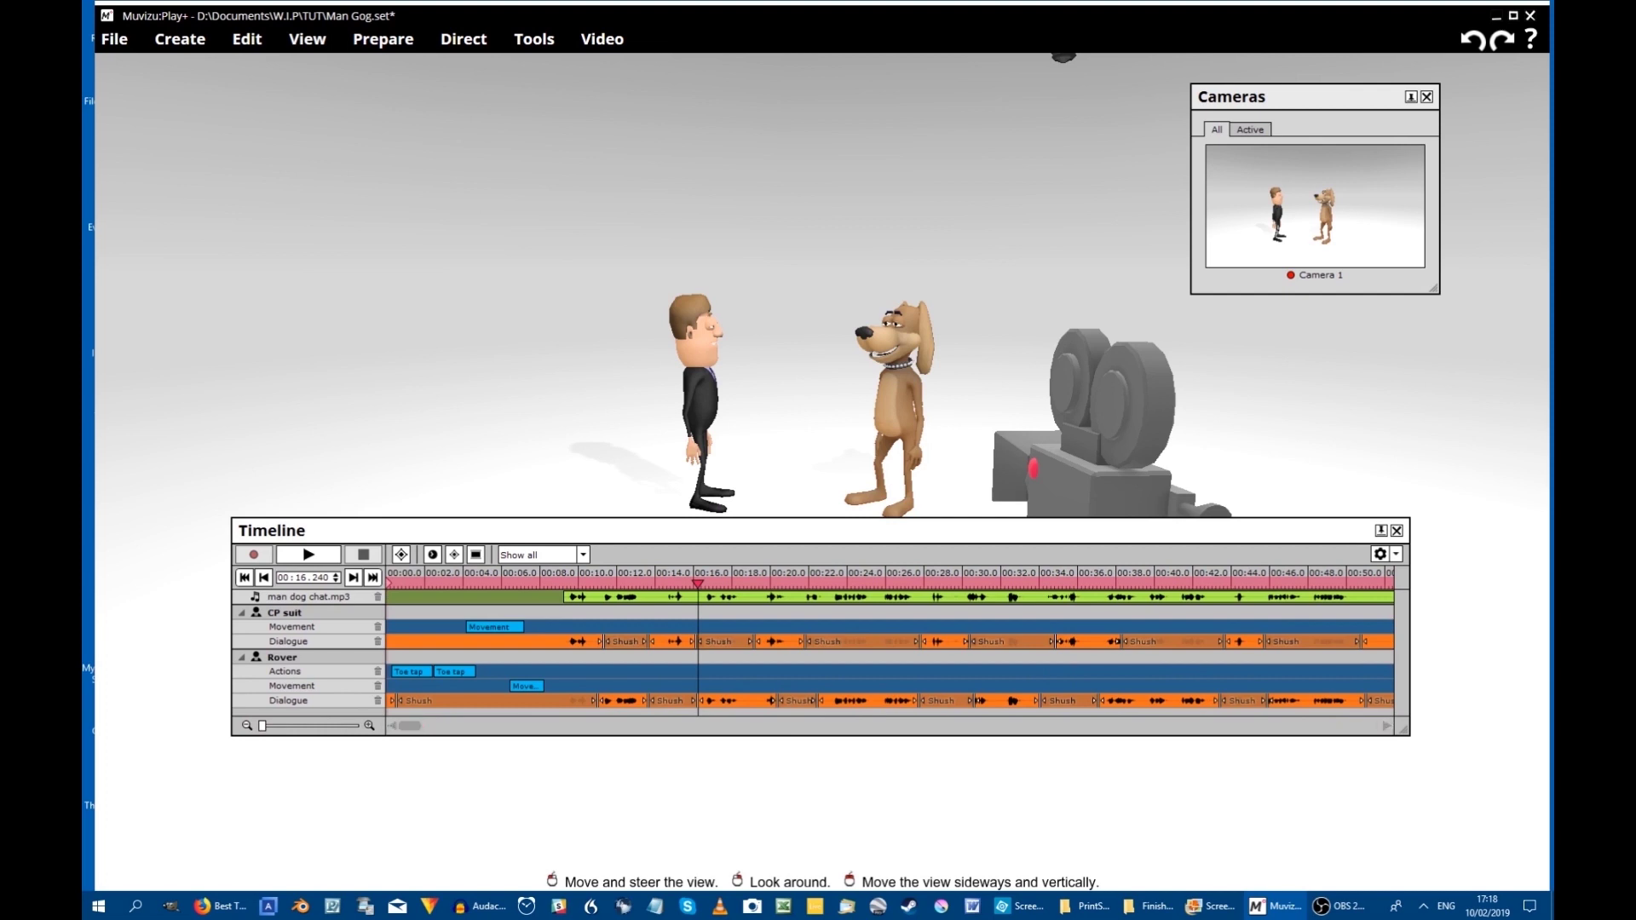
Step: Scrub the Timeline back to about ten seconds to review the recorded dialogue
left_click_drag(698, 583, 919, 584)
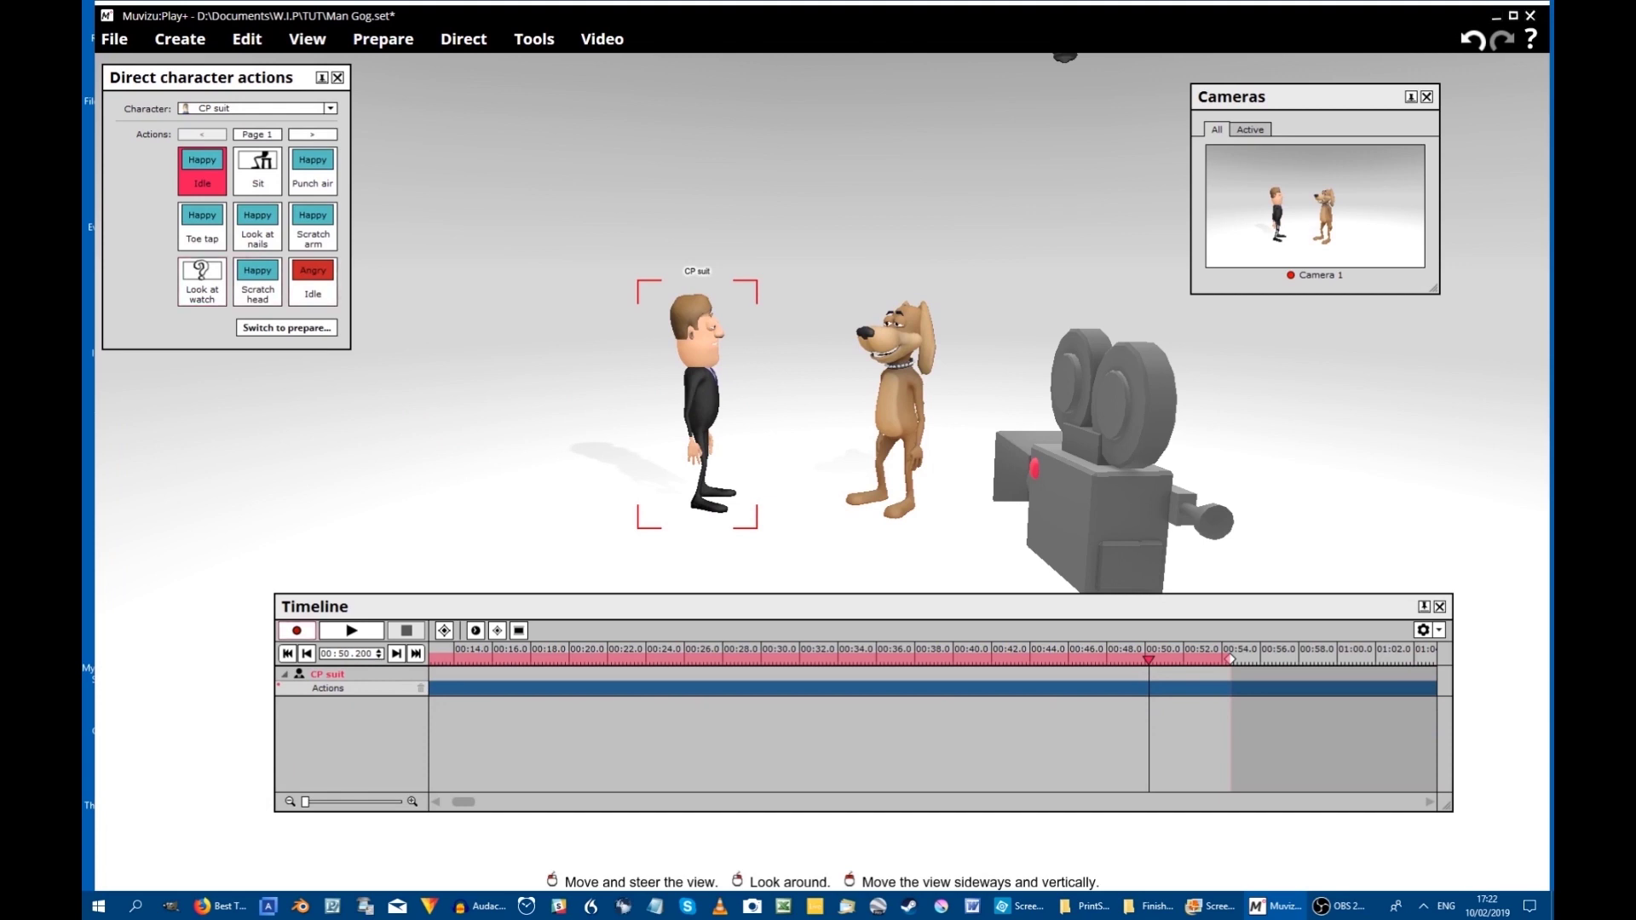
Step: Record the man doing a Punch air move, then returning to Happy Idle
left_click(296, 630)
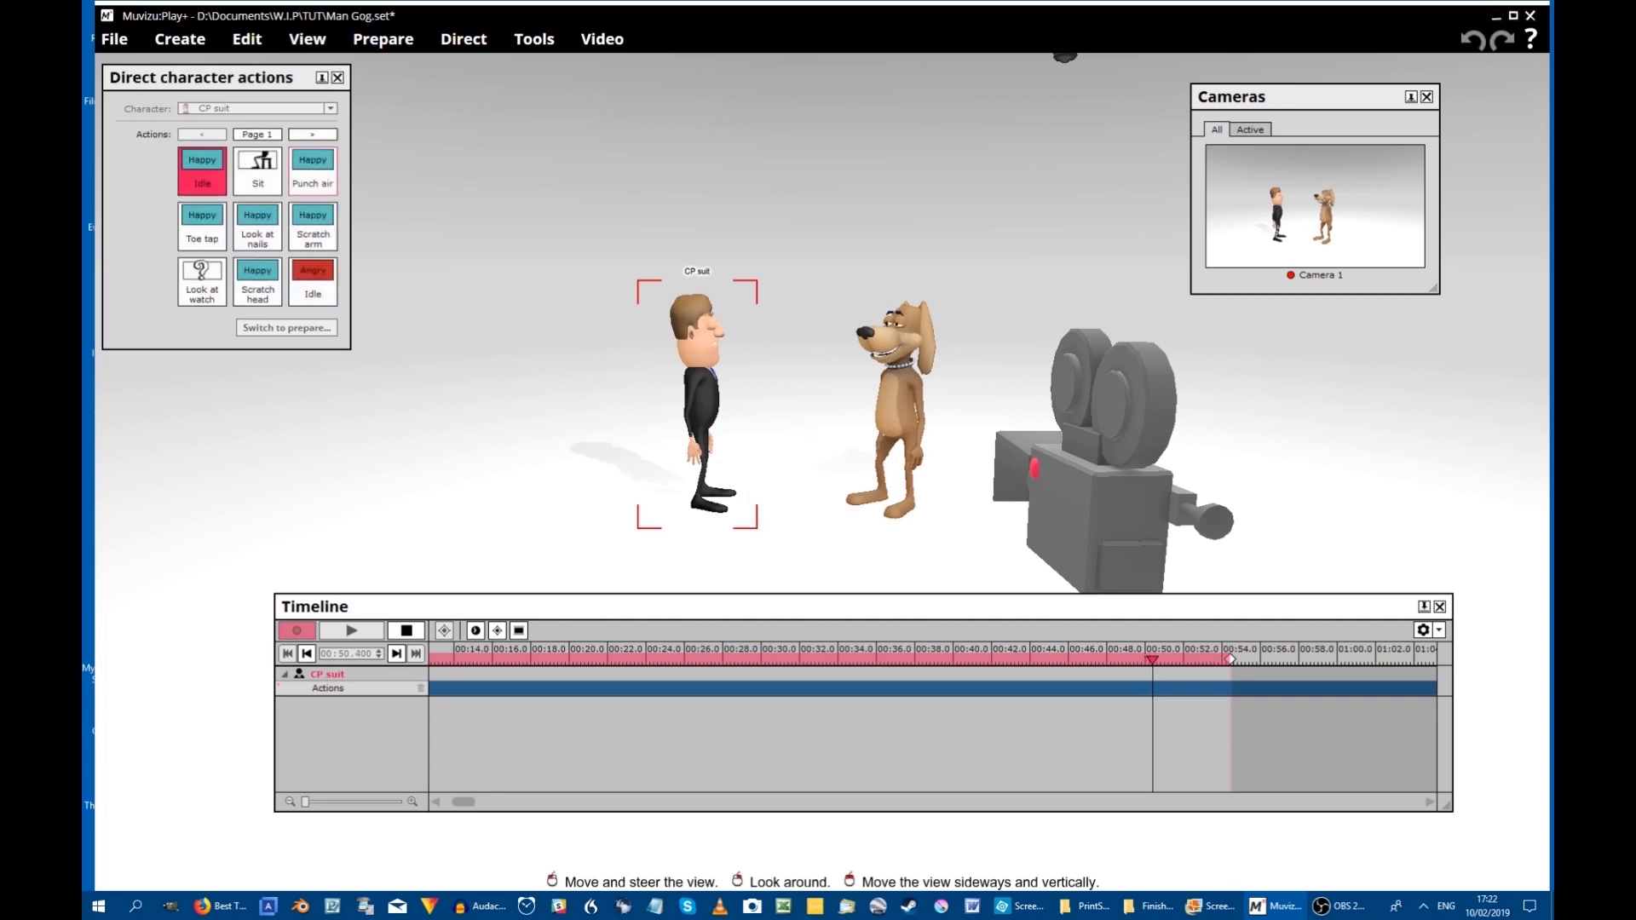
key("3")
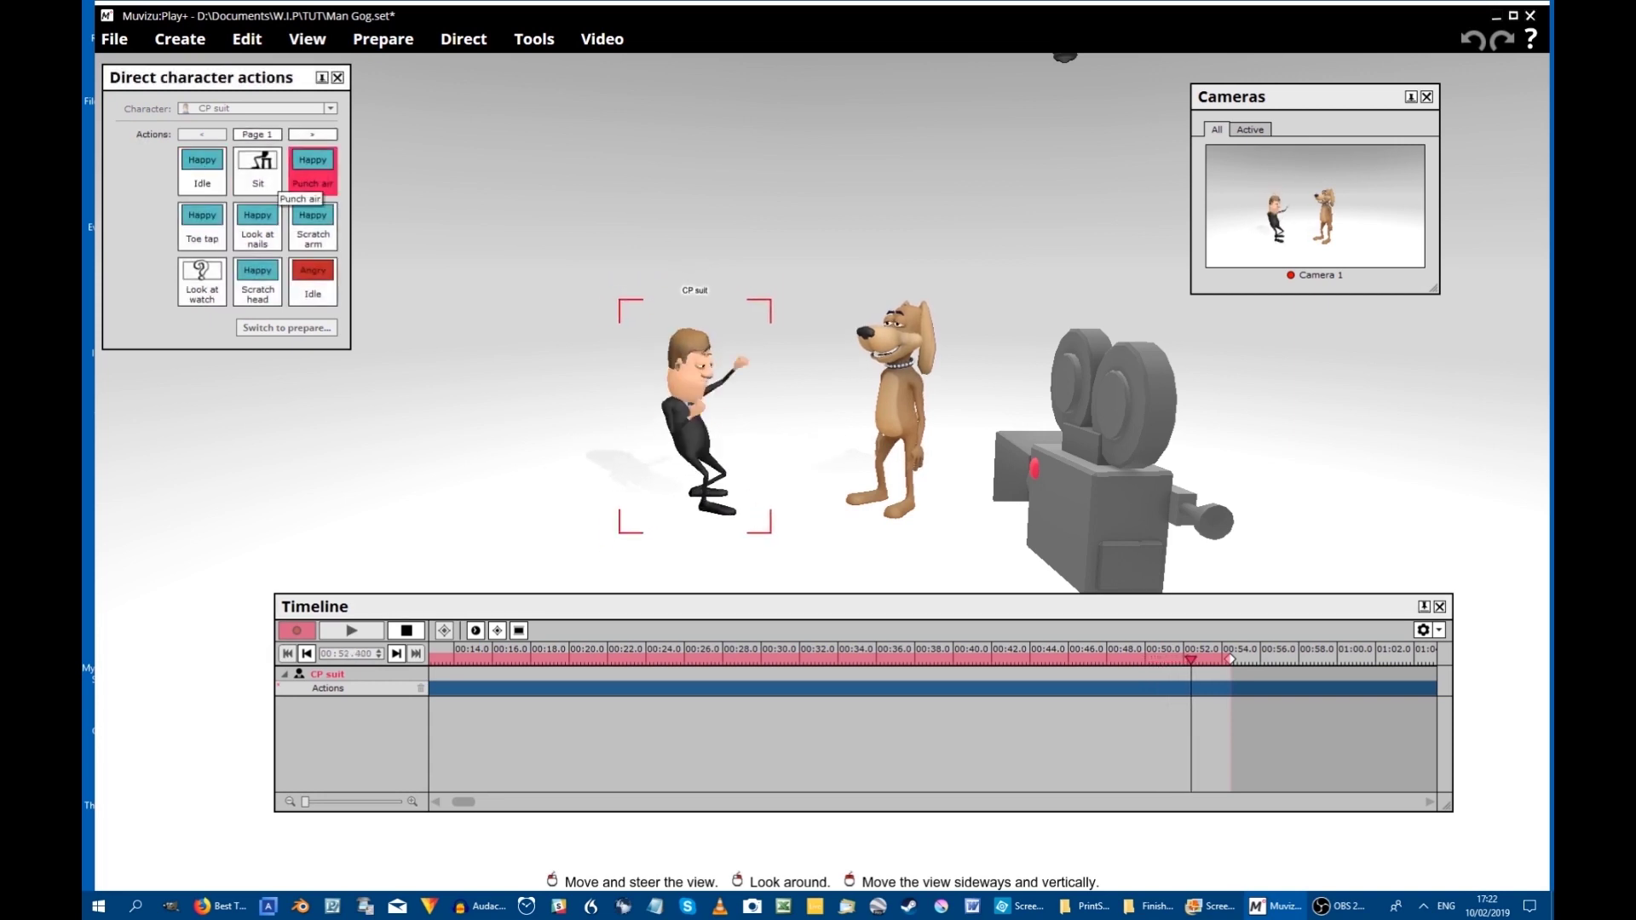
key("1")
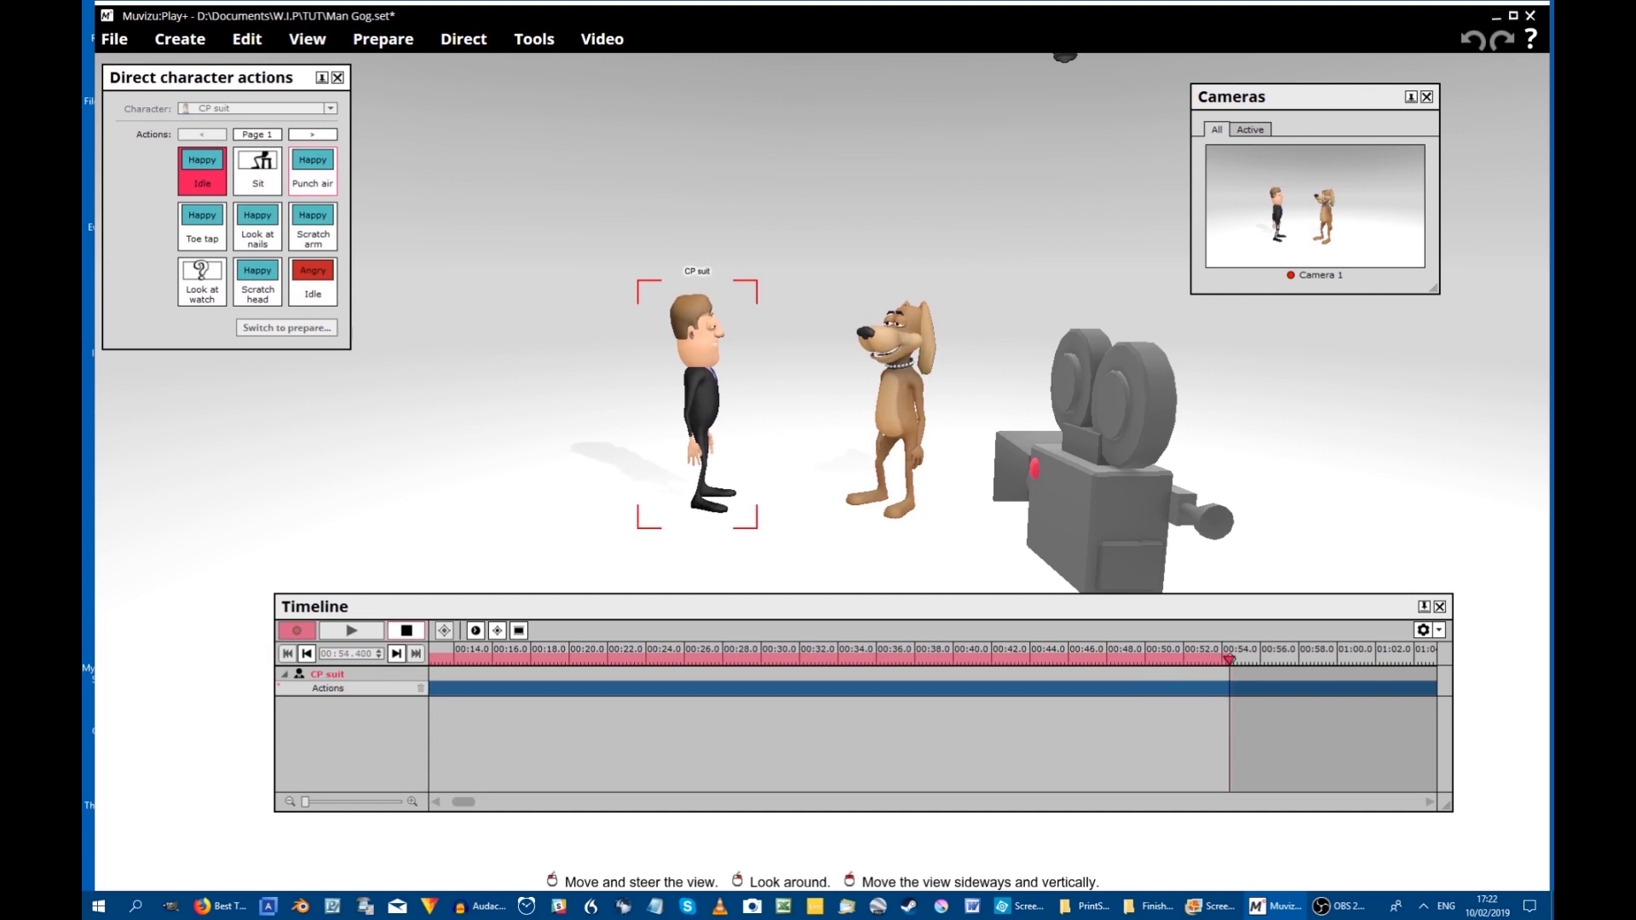